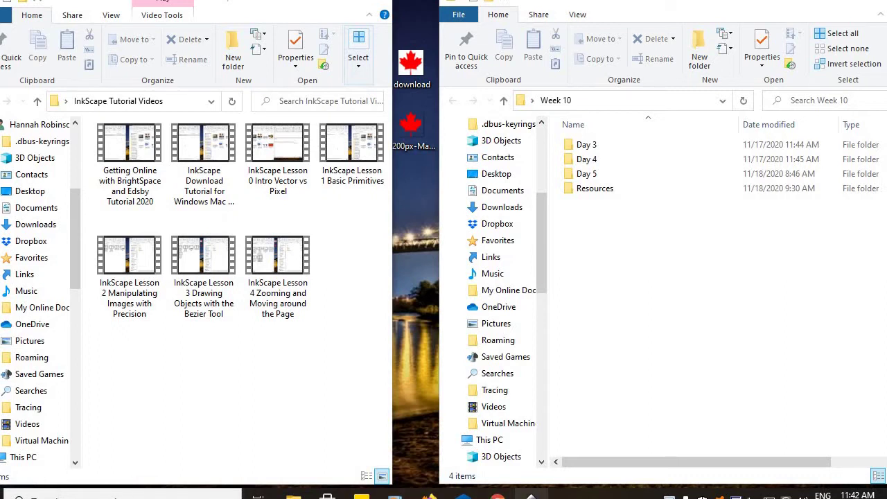
# Switch from File Explorer to the Inkscape window with the Canadian flag drawing
pyautogui.click(531, 493)
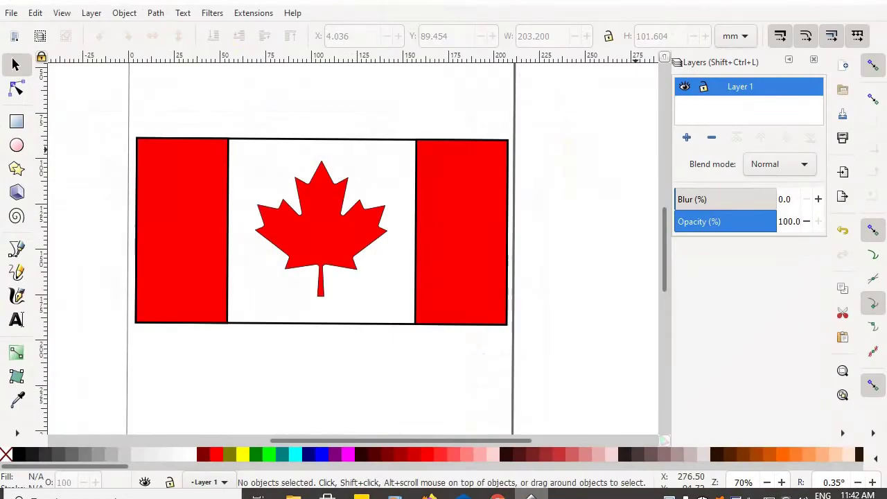
# Duplicate the red maple leaf and drag the copy out to the left of the flag
pyautogui.click(308, 257)
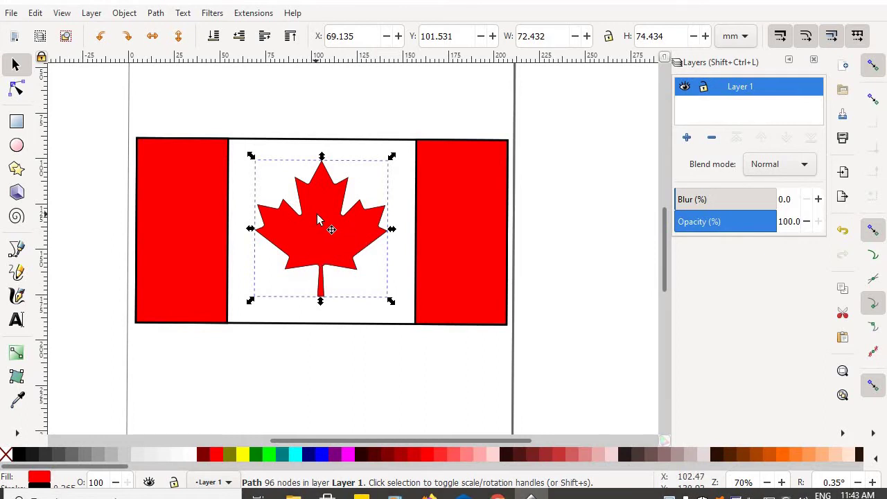
pyautogui.rightClick(322, 230)
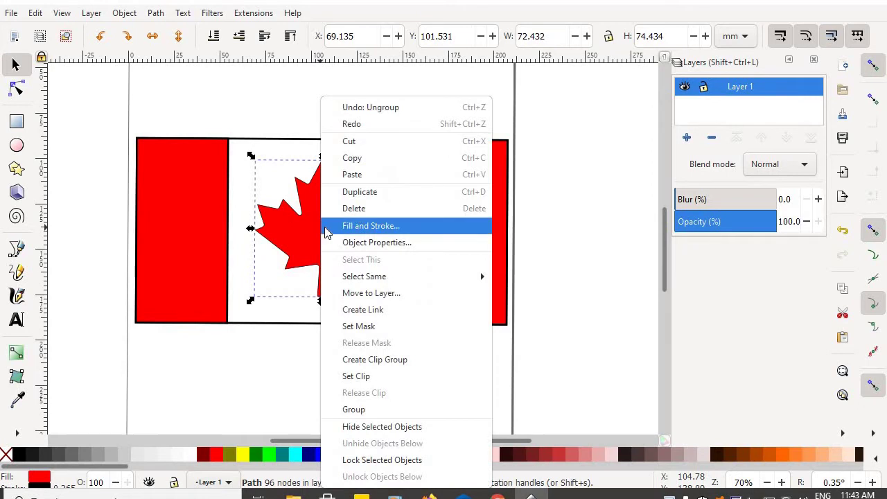
pyautogui.click(371, 198)
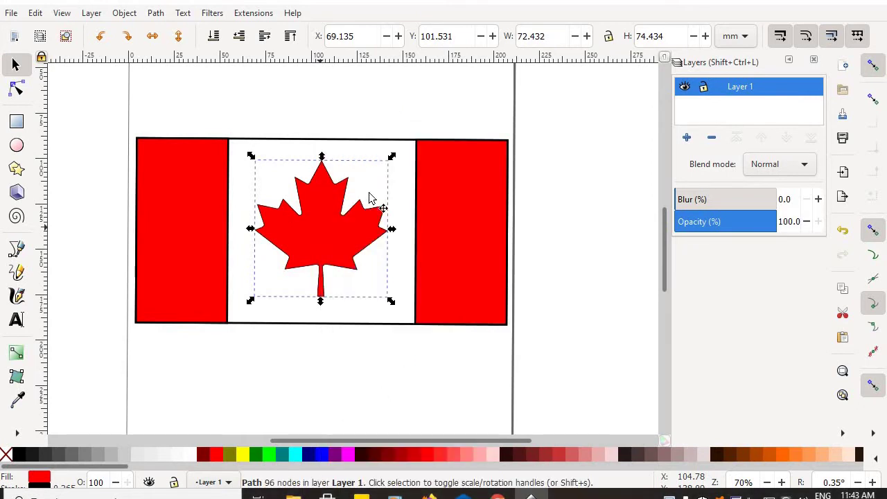
pyautogui.moveTo(318, 261); pyautogui.dragTo(250, 118)
# Move the outlined leaf copy up and to the left, nearer the plain leaf
pyautogui.scroll(2, 218, 312)
pyautogui.hscroll(-3, 218, 313)
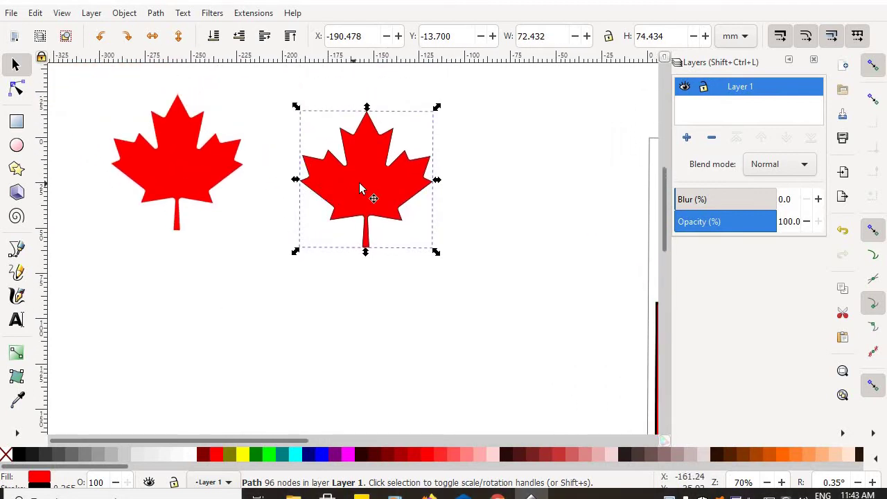
pyautogui.moveTo(360, 192); pyautogui.dragTo(330, 162)
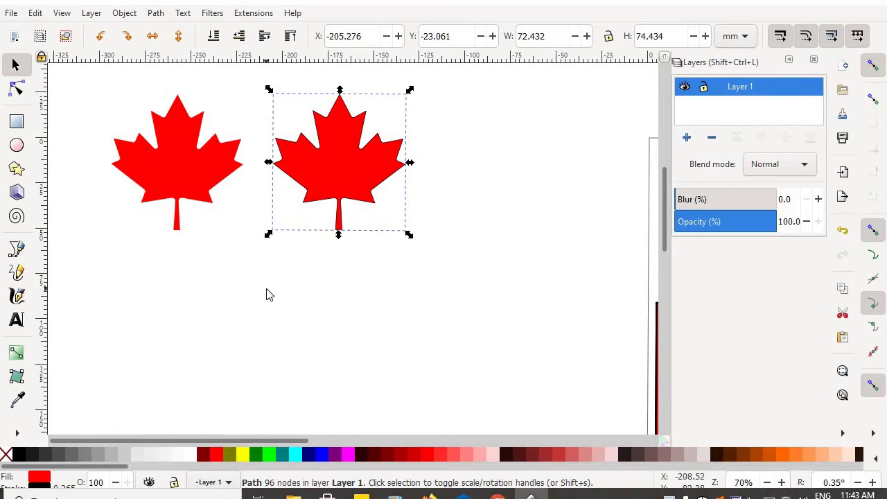
# Zoom in on the bottom of the outlined leaf's stem
pyautogui.hscroll(-6, 275, 289)
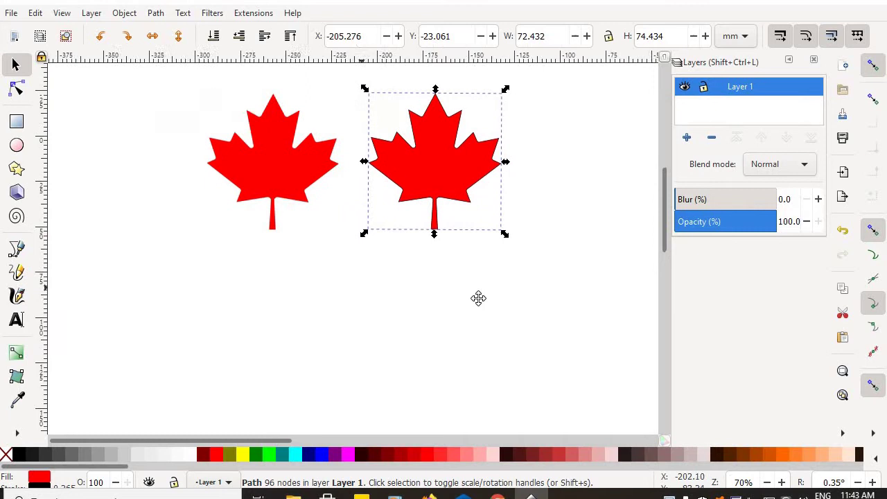
pyautogui.hscroll(10, 287, 298)
pyautogui.hscroll(-10, 289, 340)
pyautogui.hscroll(6, 414, 336)
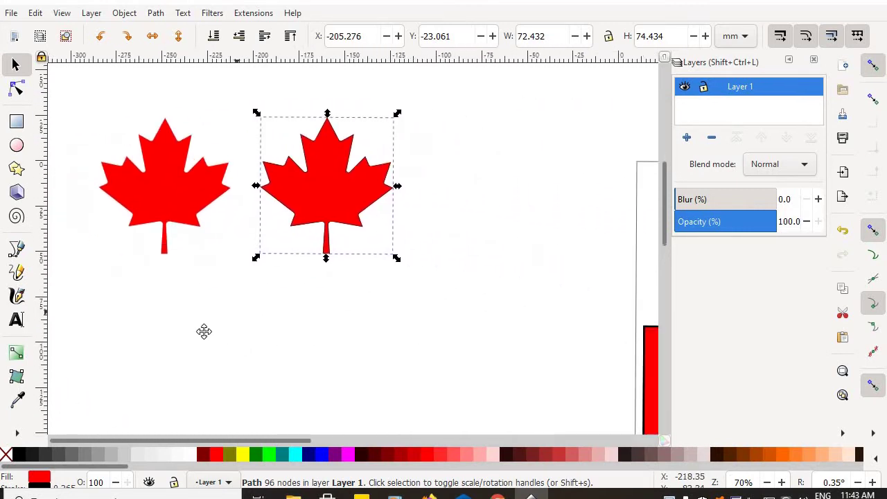
pyautogui.scroll(2, 201, 331)
pyautogui.scroll(-2, 340, 314)
pyautogui.hscroll(-1, 289, 307)
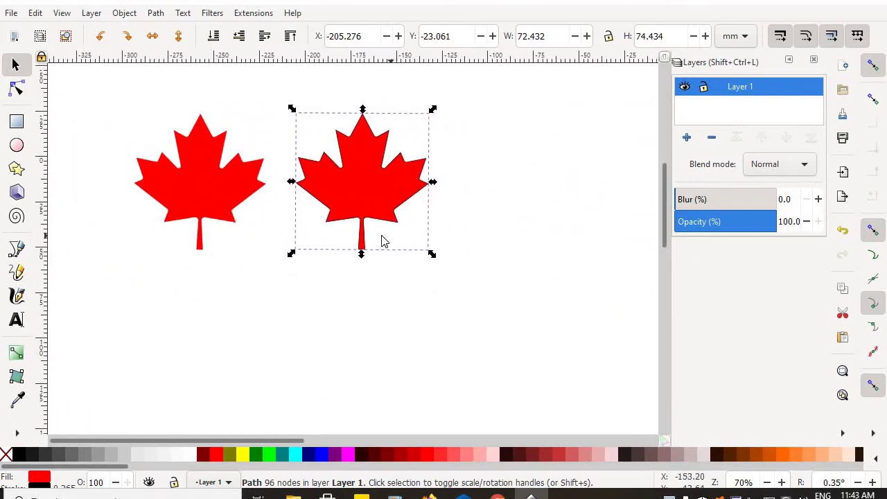
pyautogui.press('ctrl')
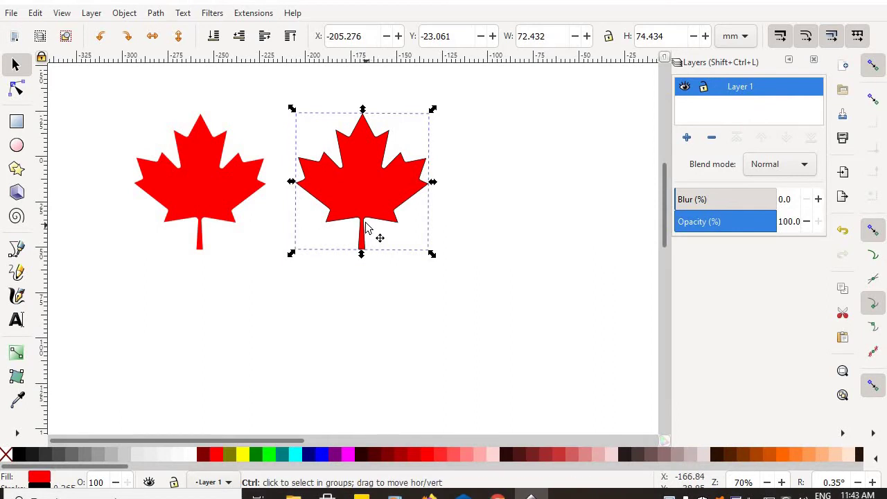
pyautogui.keyDown('ctrl'); pyautogui.scroll(5, 368, 232); pyautogui.keyUp('ctrl')
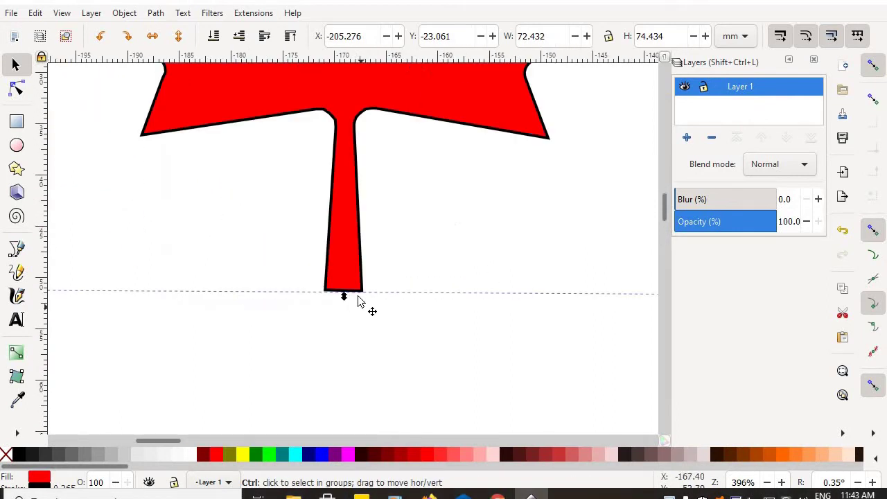
pyautogui.keyDown('ctrl'); pyautogui.scroll(5, 357, 300); pyautogui.keyUp('ctrl')
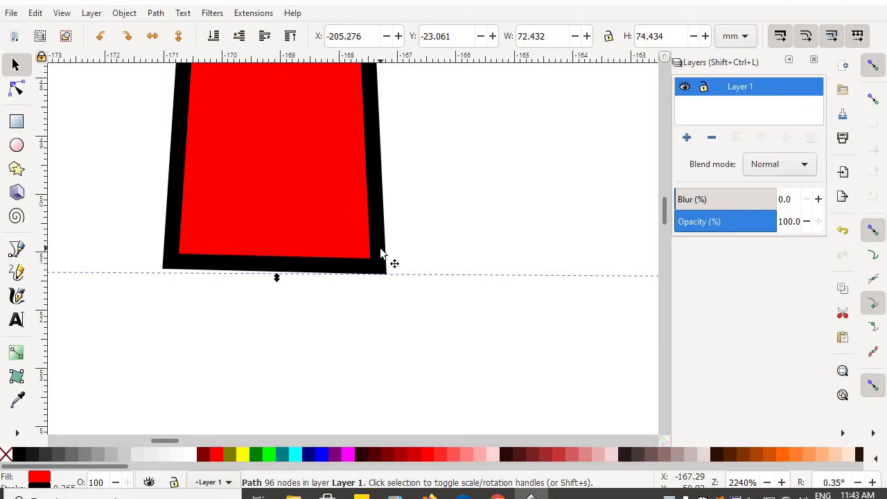
# With the Node tool, lower the stem's bottom-left corner node to level its bottom edge
pyautogui.click(17, 90)
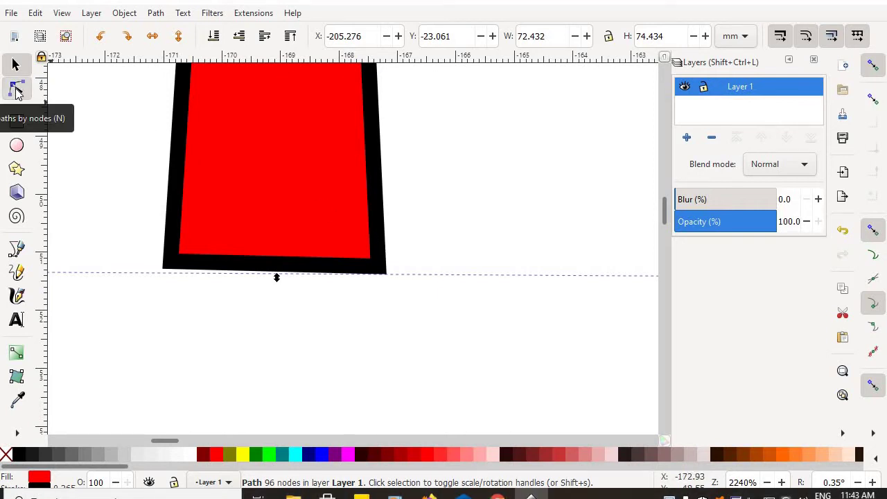
pyautogui.click(379, 269)
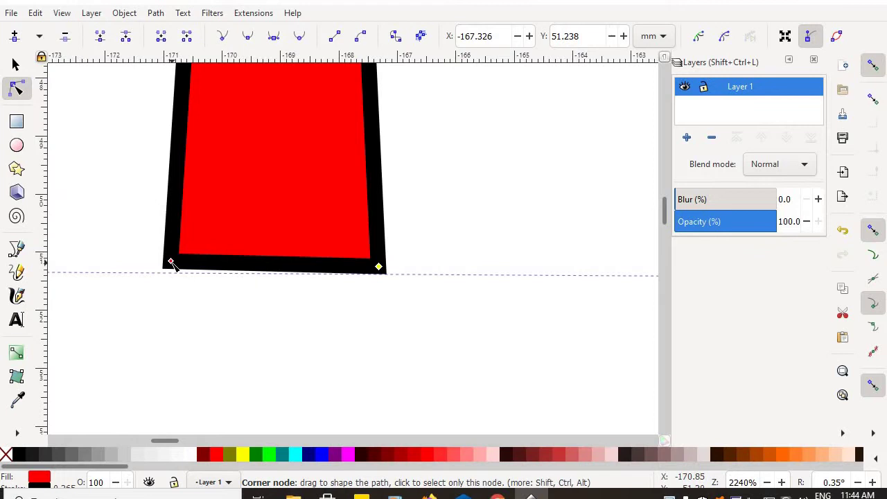
pyautogui.moveTo(172, 265); pyautogui.dragTo(171, 269)
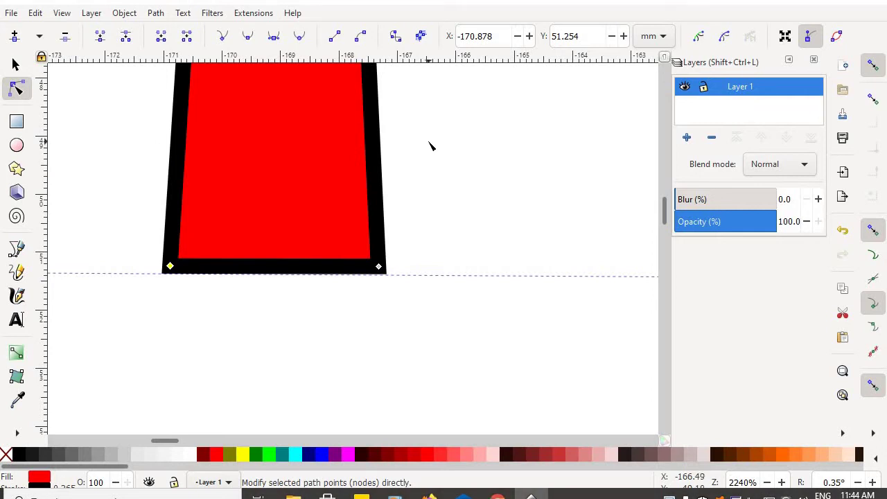
pyautogui.scroll(5, 427, 172)
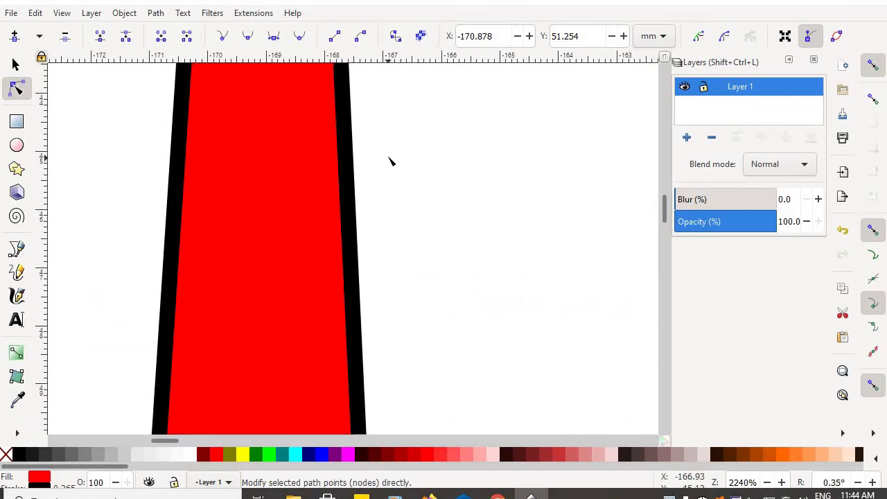
pyautogui.scroll(5, 388, 167)
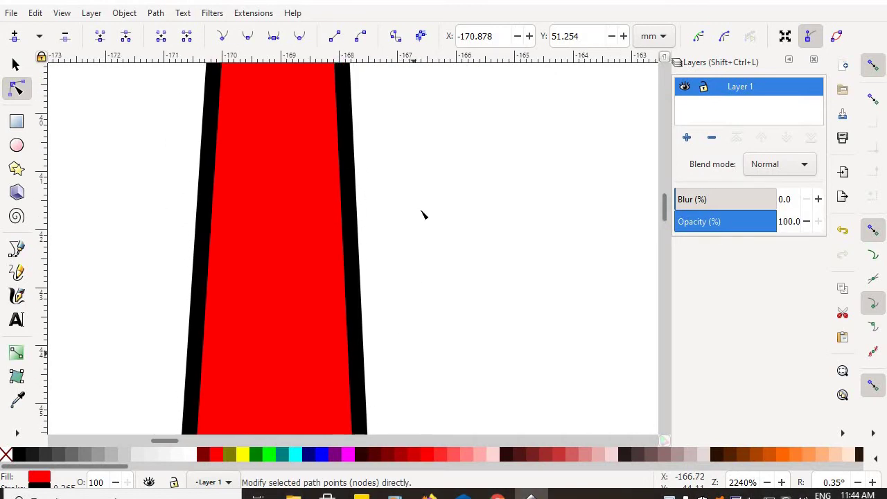
pyautogui.moveTo(402, 150); pyautogui.dragTo(344, 377)
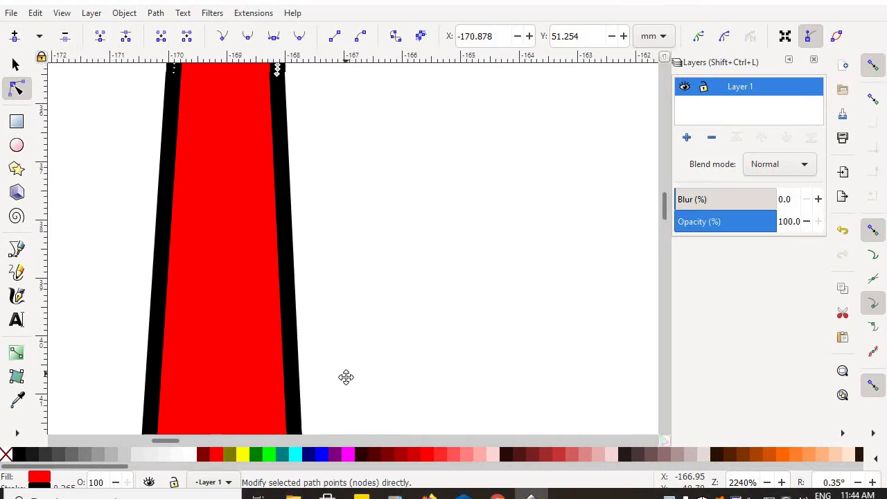
pyautogui.moveTo(359, 139); pyautogui.dragTo(316, 319)
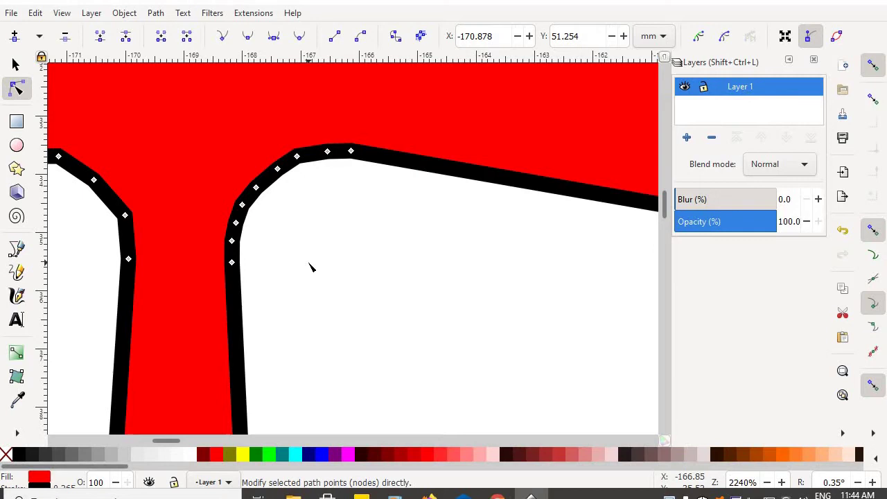
pyautogui.hscroll(-5, 338, 267)
pyautogui.scroll(1, 339, 266)
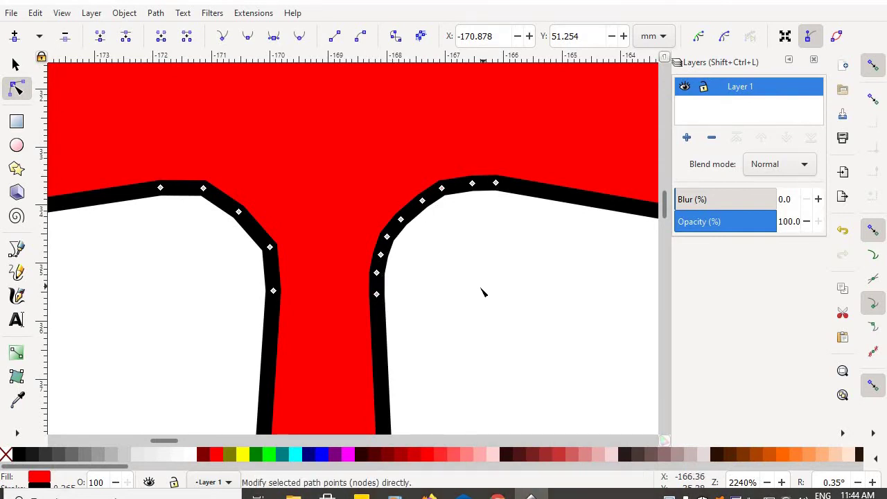
pyautogui.moveTo(478, 298); pyautogui.dragTo(562, 305)
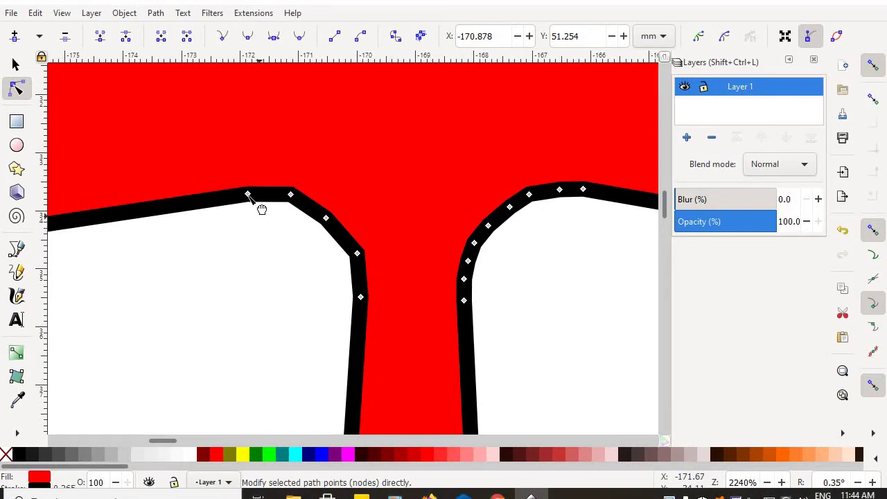
# Delete three corner nodes on the stem's left curve so the junction rounds out
pyautogui.click(294, 200)
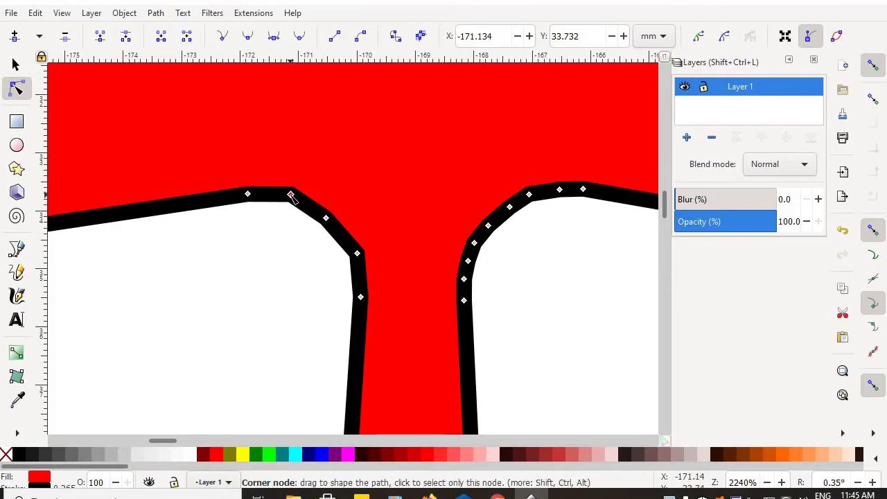
pyautogui.click(65, 37)
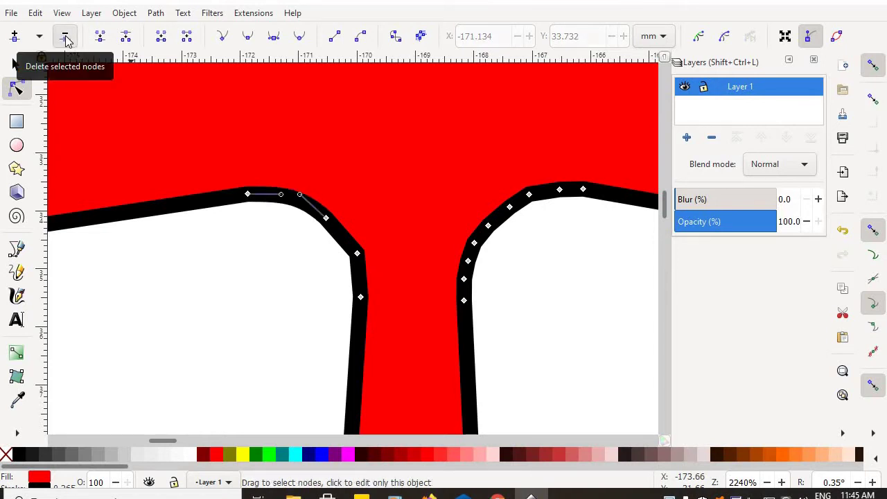
pyautogui.click(357, 255)
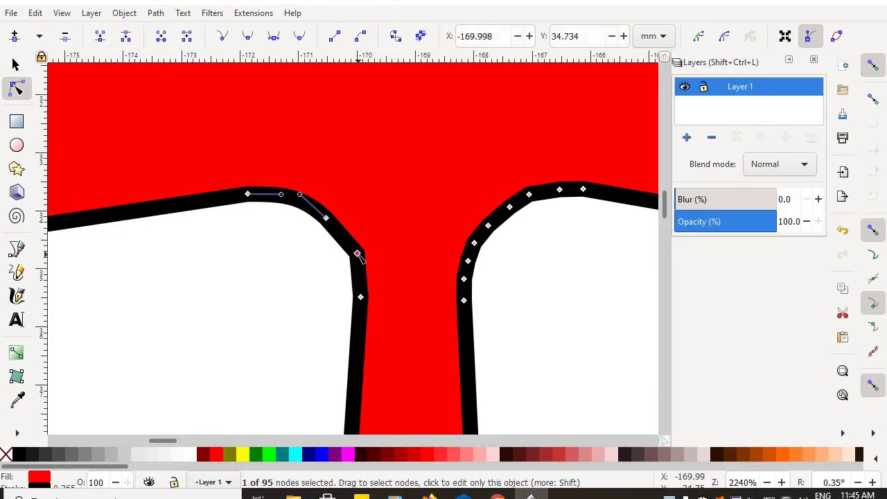
pyautogui.click(65, 37)
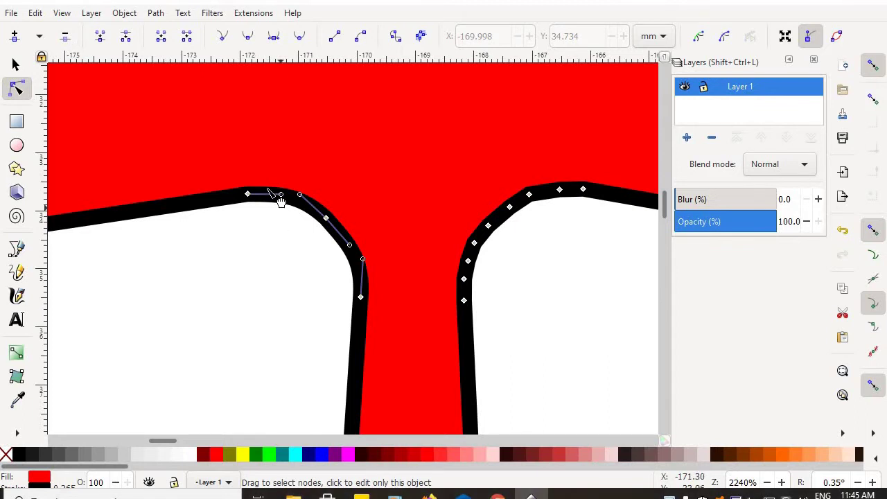
pyautogui.click(281, 281)
pyautogui.click(329, 221)
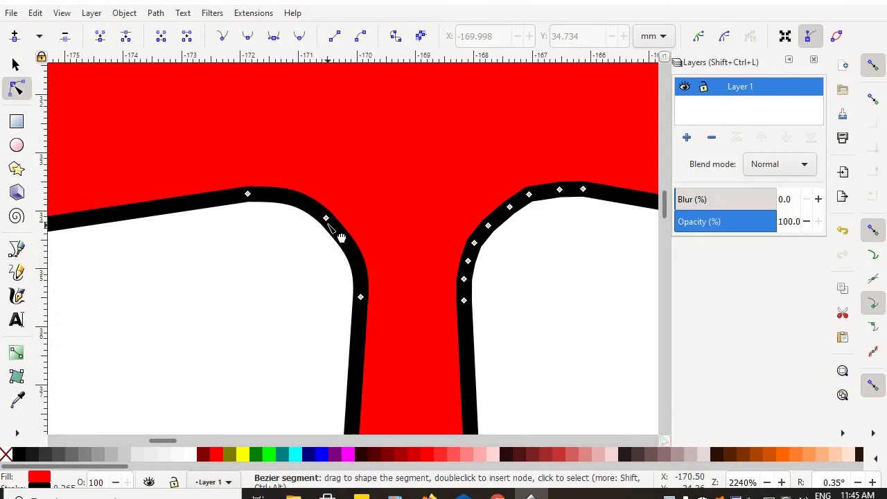
pyautogui.click(350, 246)
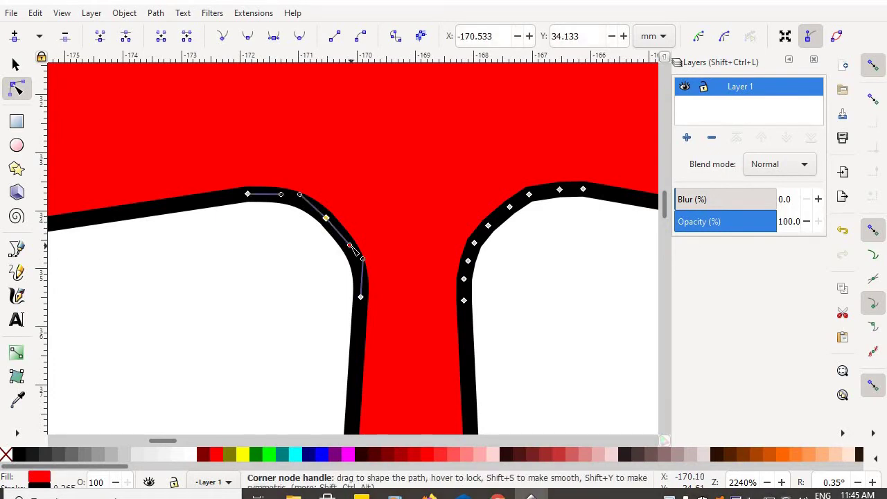
pyautogui.press('Delete')
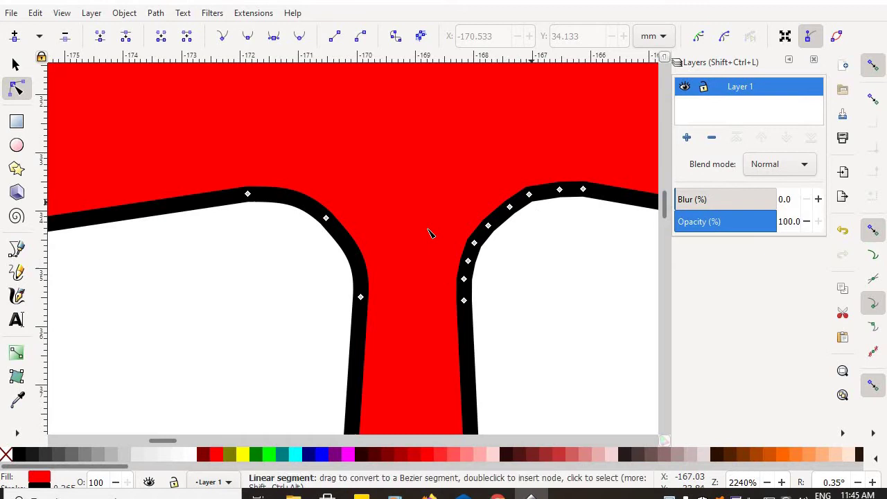
# Reshape the left inner corner by dragging its nodes and Bezier handles into an even curve
pyautogui.click(325, 219)
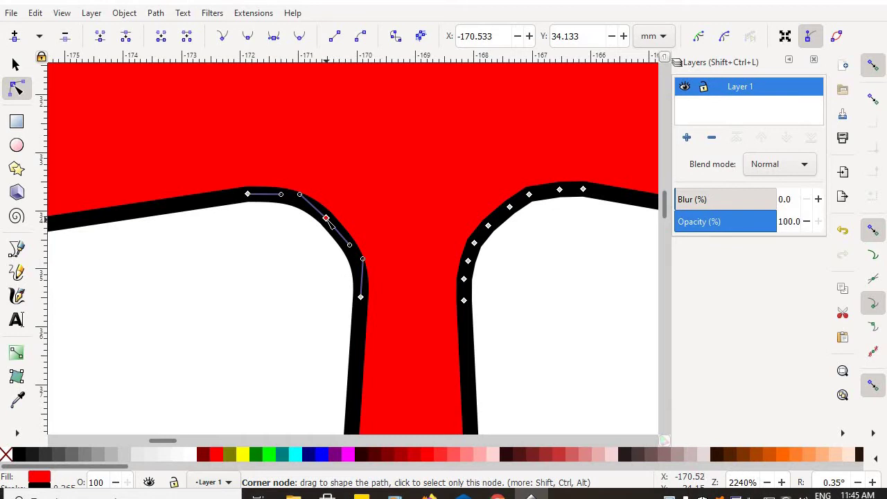
pyautogui.moveTo(333, 219); pyautogui.dragTo(349, 232)
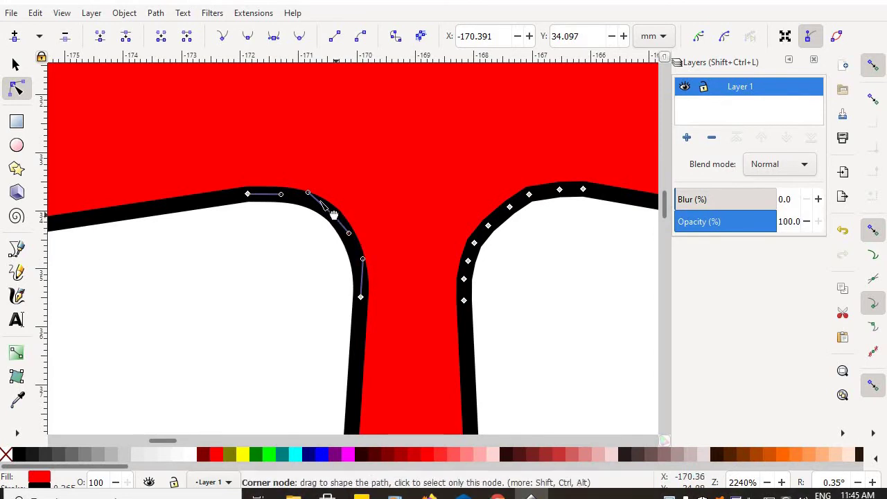
pyautogui.moveTo(308, 193); pyautogui.dragTo(269, 192)
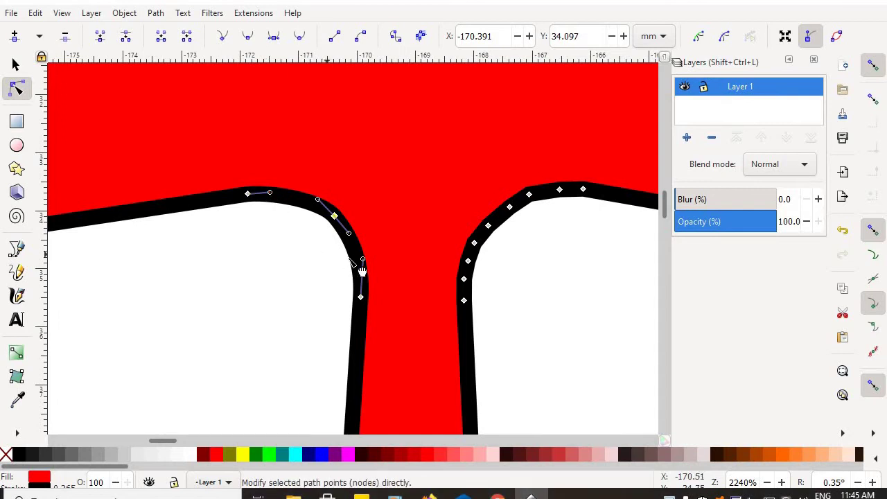
pyautogui.moveTo(362, 259); pyautogui.dragTo(360, 266)
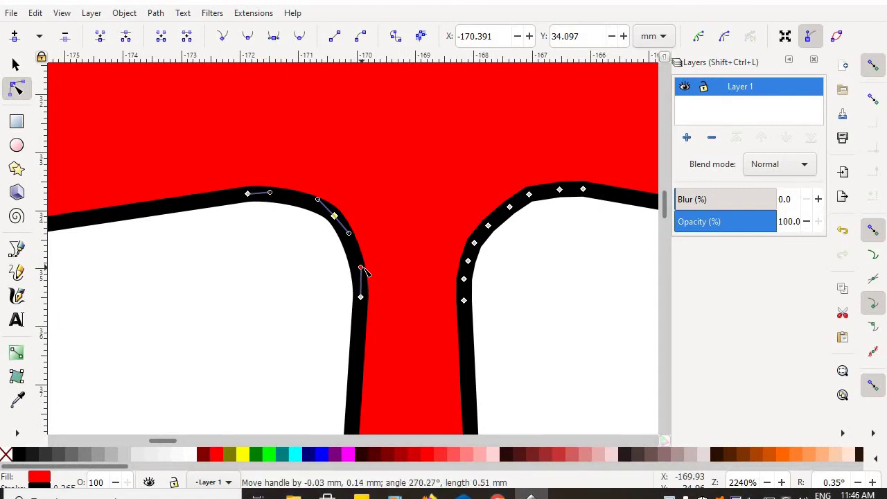
pyautogui.moveTo(365, 270); pyautogui.dragTo(366, 267)
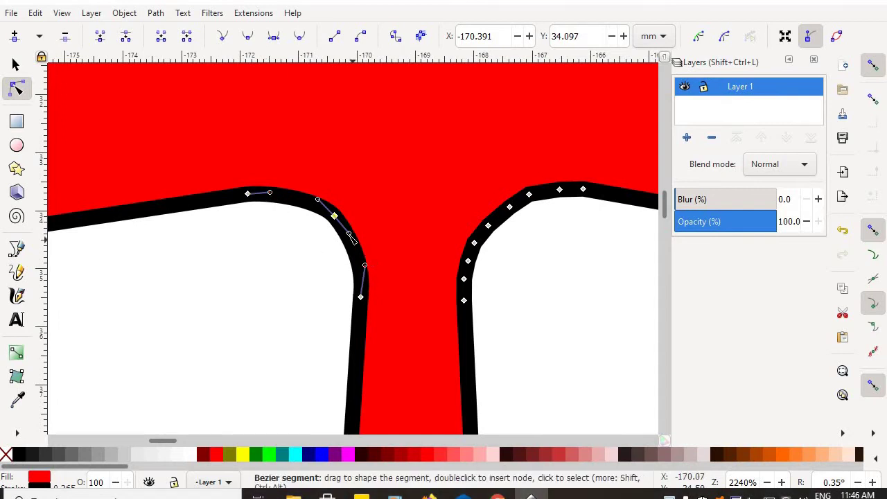
pyautogui.click(305, 313)
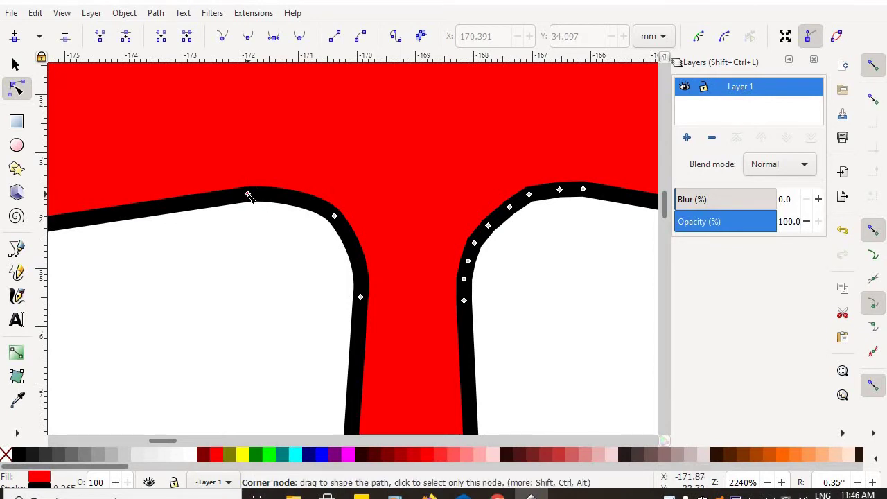
pyautogui.click(247, 194)
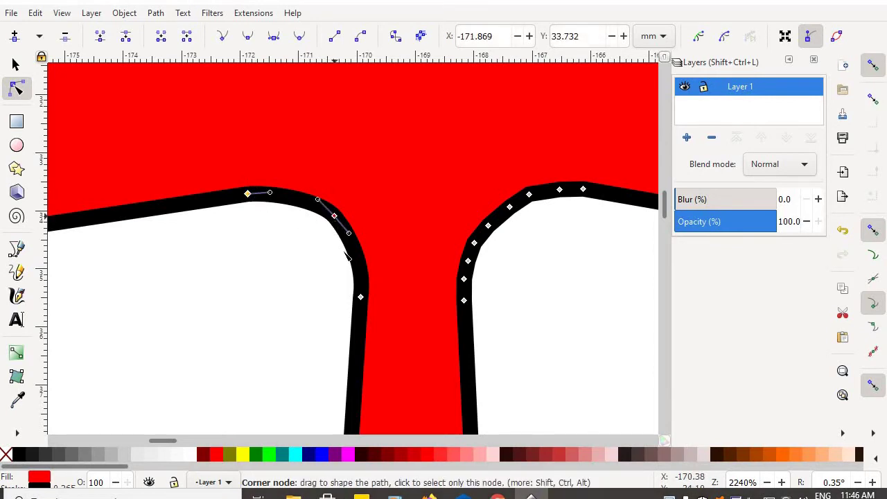
pyautogui.click(360, 297)
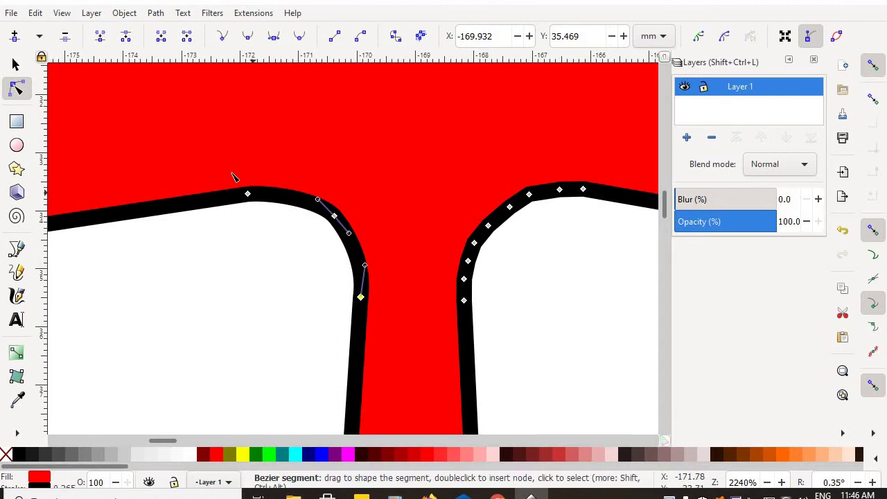
# Drag a selection box around the three curved-corner nodes at the stem's left junction
pyautogui.moveTo(217, 148); pyautogui.dragTo(392, 333)
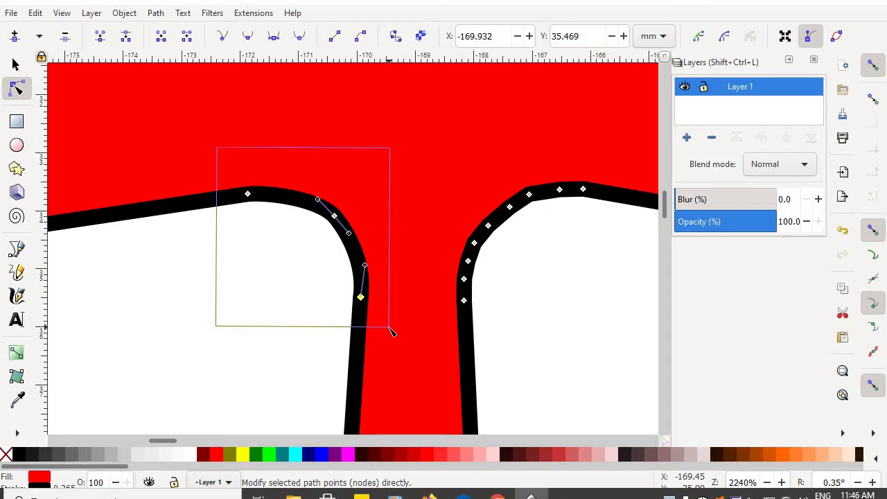
pyautogui.moveTo(392, 332); pyautogui.dragTo(390, 331)
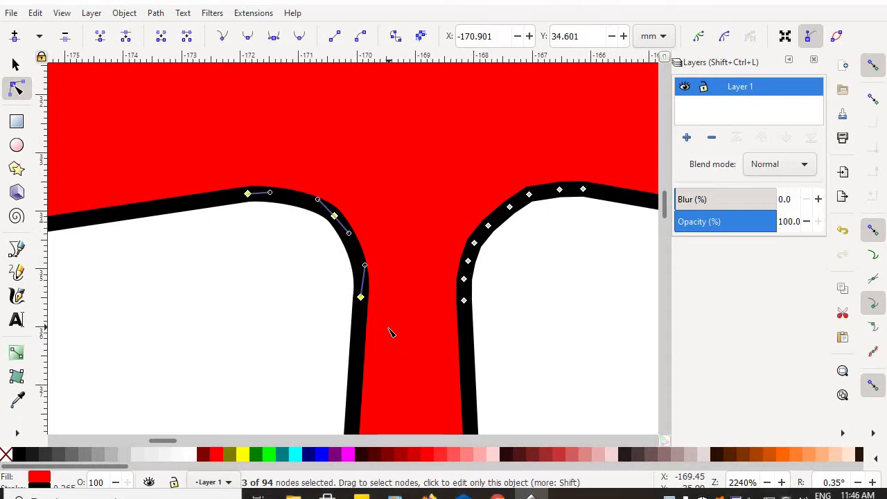
# Make the three corner nodes smooth, reverting a corner conversion, and tweak one handle
pyautogui.click(223, 40)
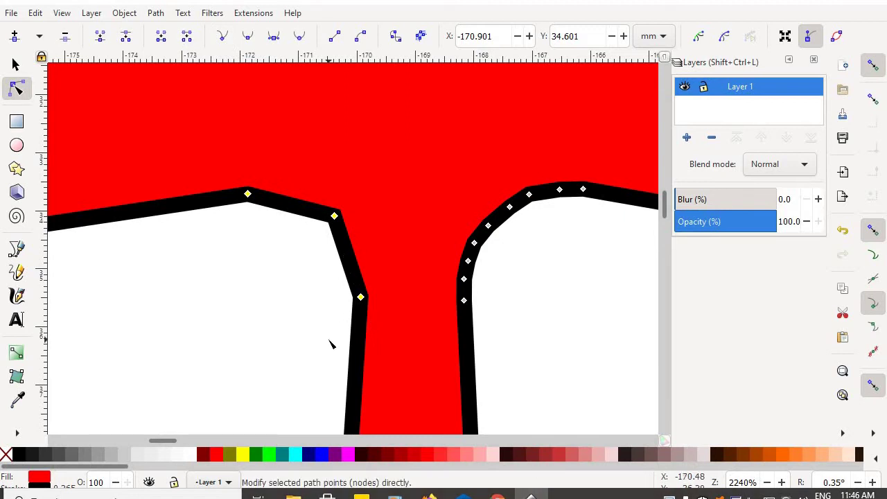
pyautogui.click(35, 13)
pyautogui.click(59, 25)
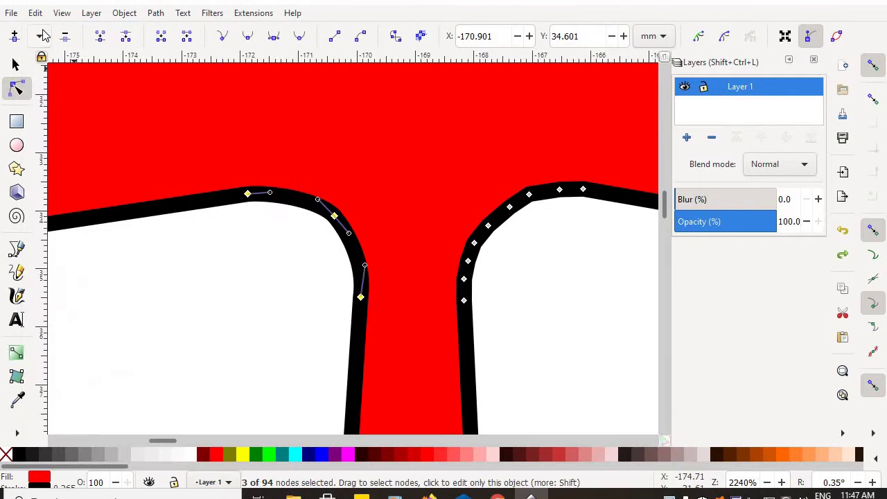
pyautogui.click(249, 36)
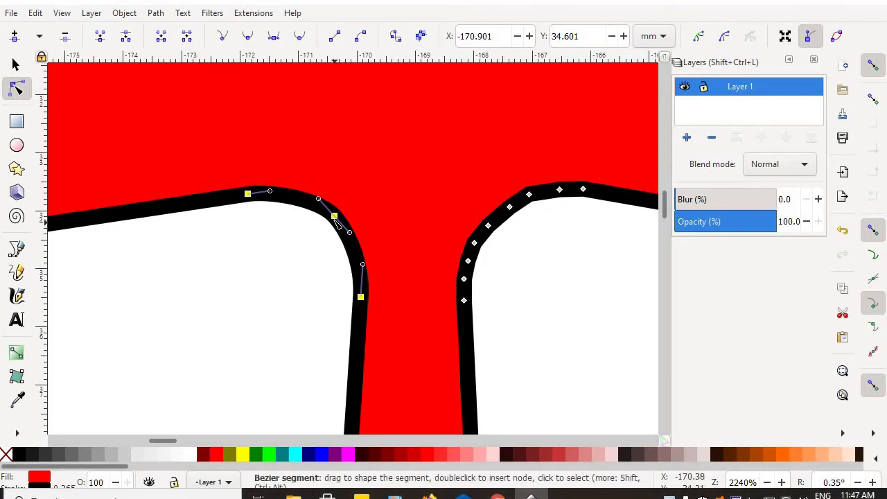
pyautogui.moveTo(320, 202); pyautogui.dragTo(313, 195)
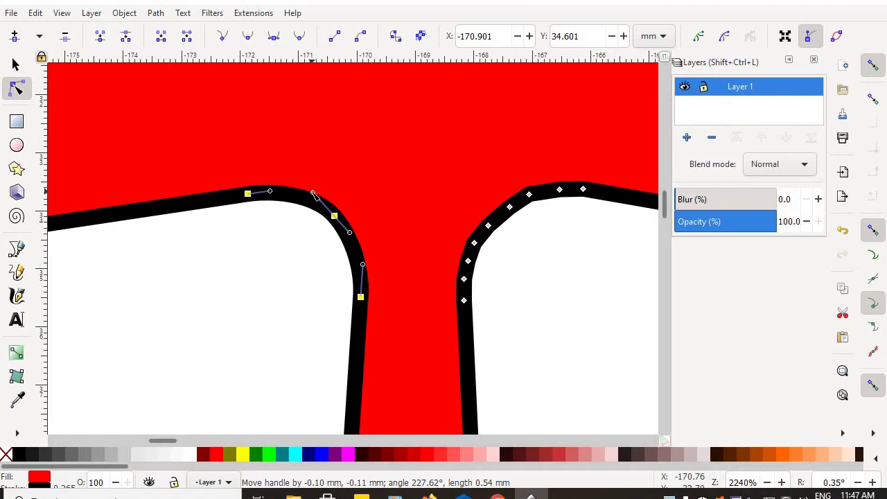
pyautogui.click(267, 293)
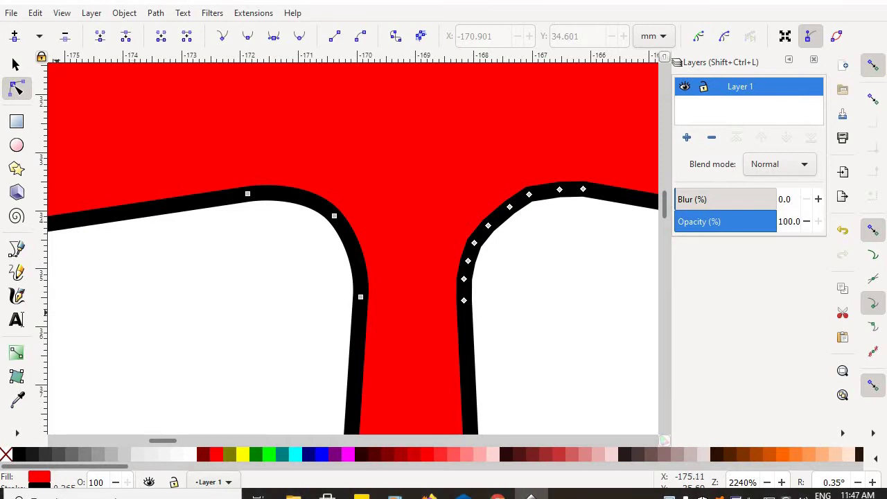
pyautogui.hscroll(-10, 358, 309)
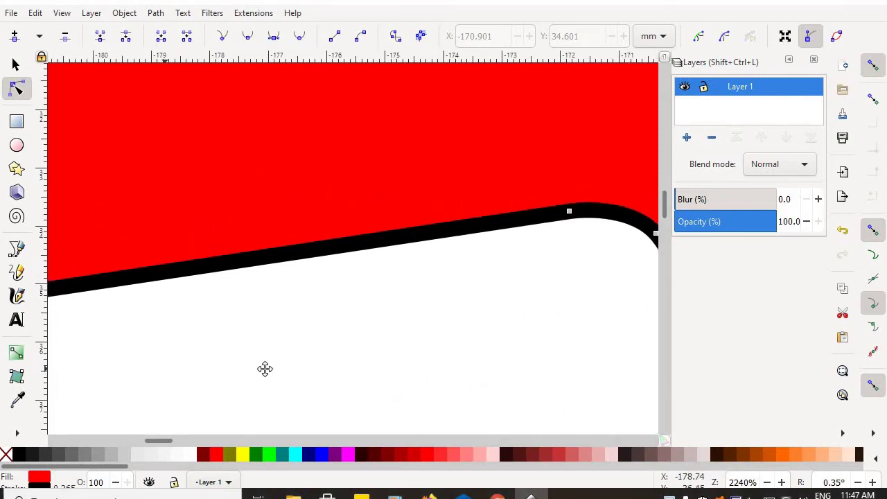
# Select the five nodes on the jagged left bend and make them smooth
pyautogui.scroll(4, 346, 381)
pyautogui.scroll(2, 138, 247)
pyautogui.hscroll(-6, 347, 148)
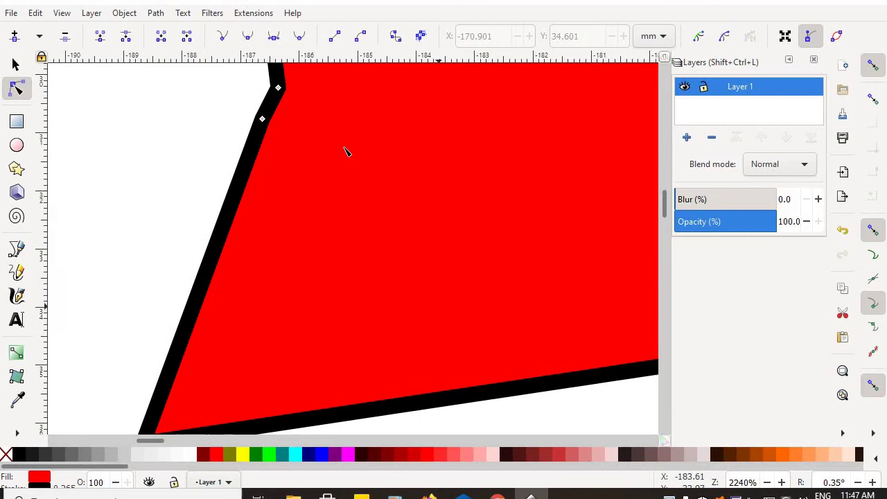
pyautogui.scroll(6, 321, 219)
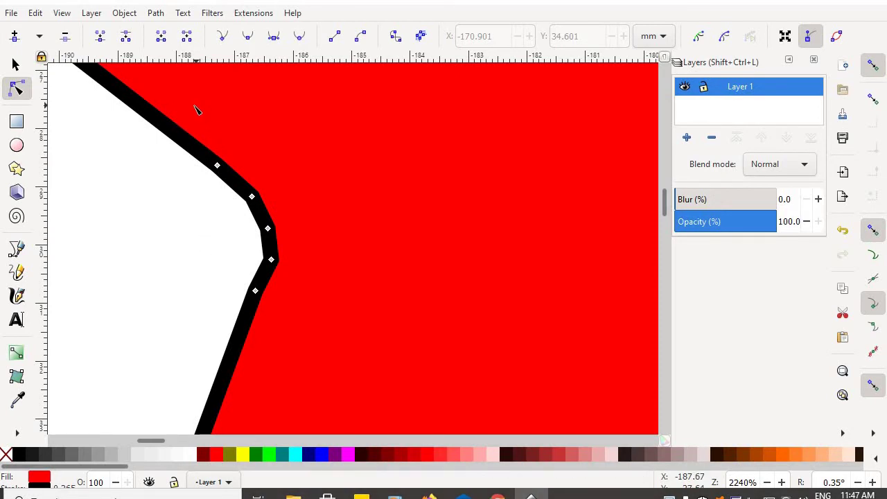
pyautogui.moveTo(191, 104); pyautogui.dragTo(310, 351)
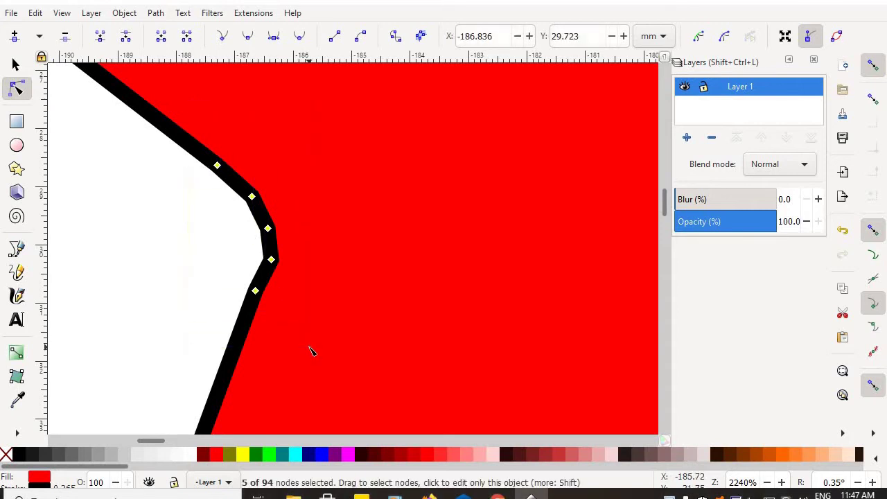
pyautogui.click(247, 38)
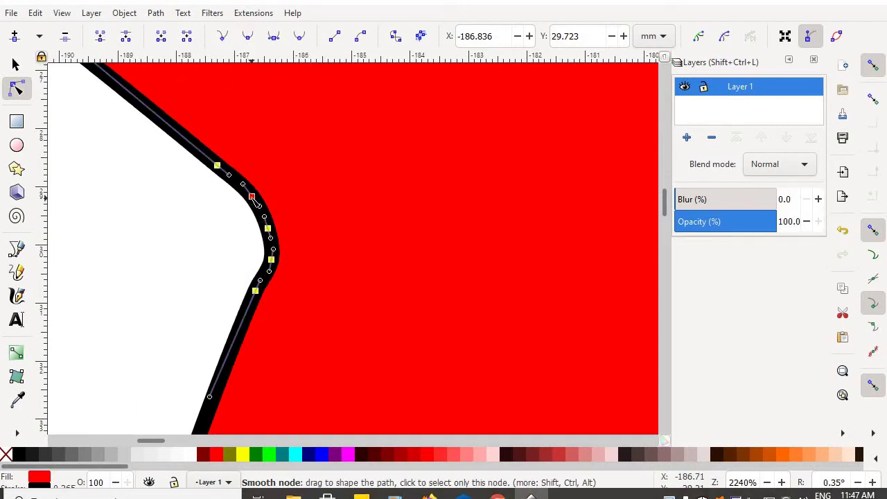
# Delete two extra nodes from the bend, undoing an accidental shape deletion
pyautogui.click(252, 197)
pyautogui.rightClick(253, 200)
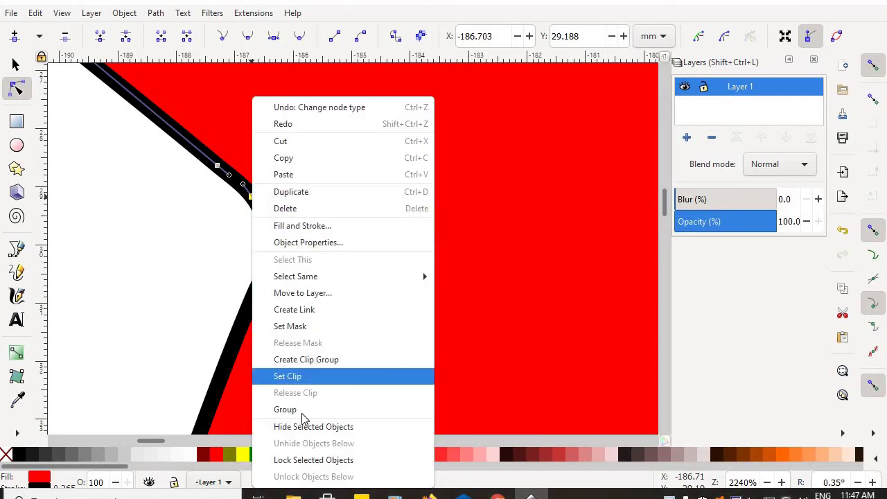
pyautogui.click(307, 208)
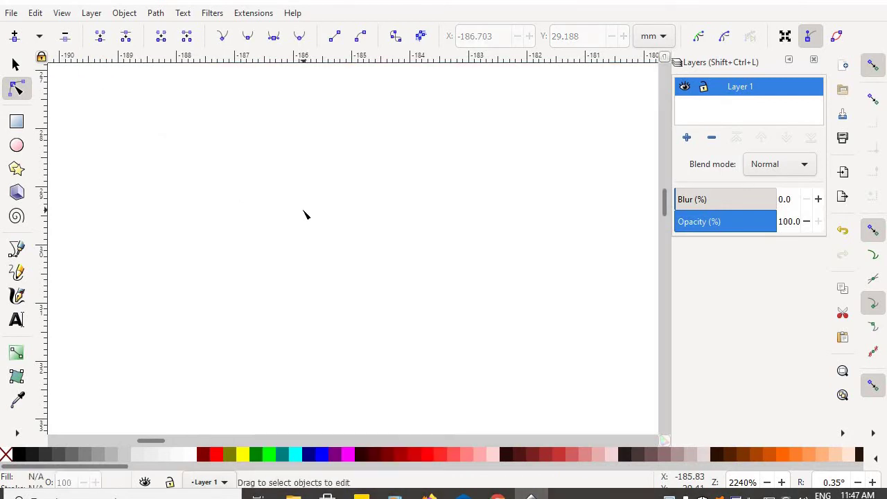
pyautogui.click(38, 13)
pyautogui.click(51, 29)
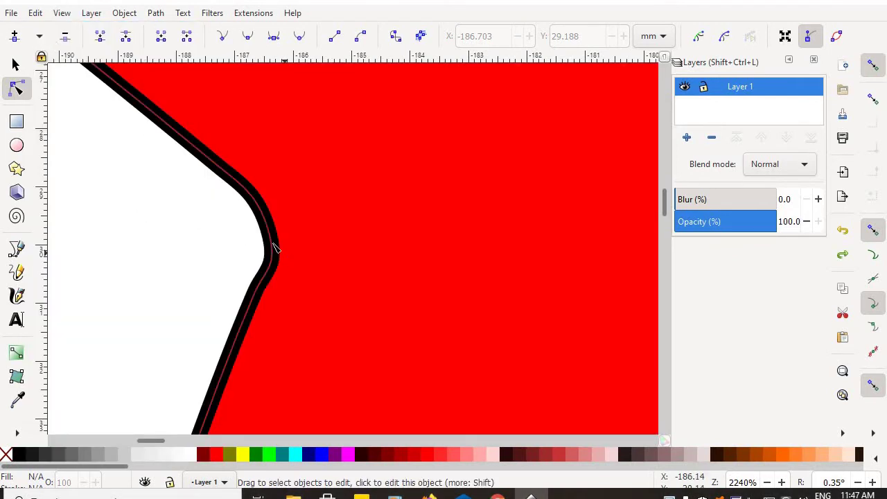
pyautogui.click(270, 244)
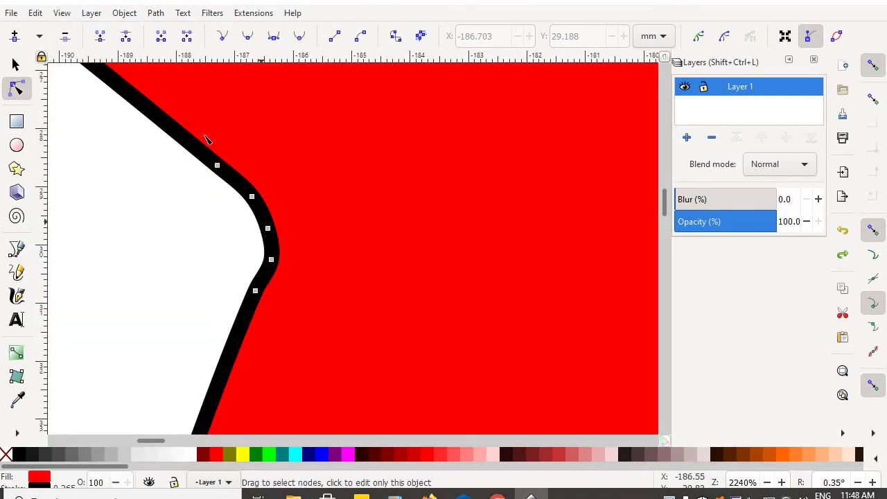
pyautogui.click(252, 199)
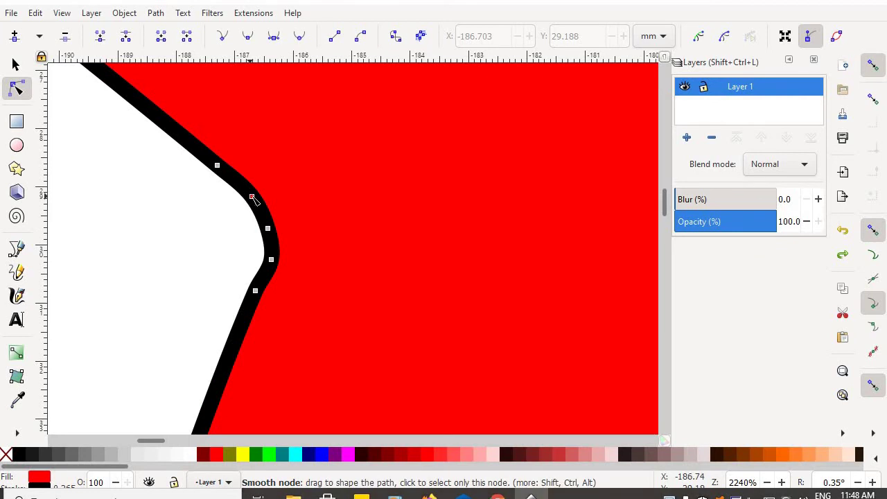
pyautogui.click(65, 36)
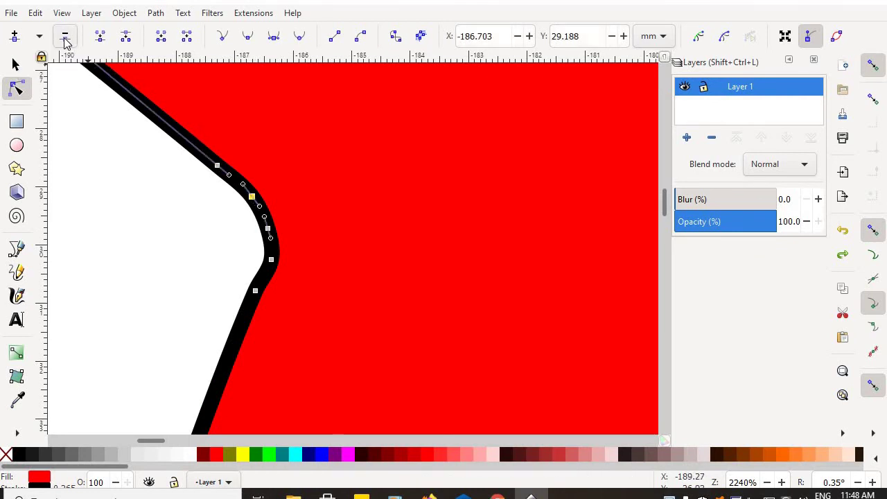
pyautogui.click(271, 261)
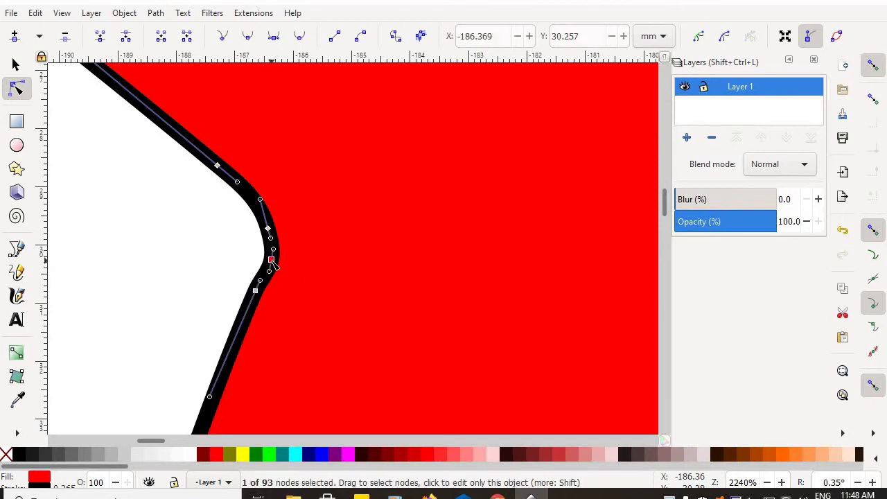
pyautogui.click(68, 38)
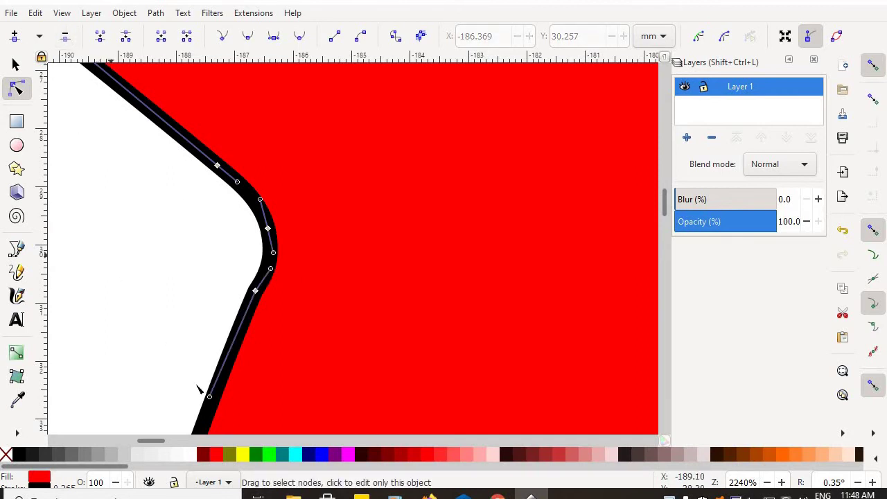
# Drag the bend's handles to even out its lower curve and tip
pyautogui.moveTo(209, 396); pyautogui.dragTo(246, 314)
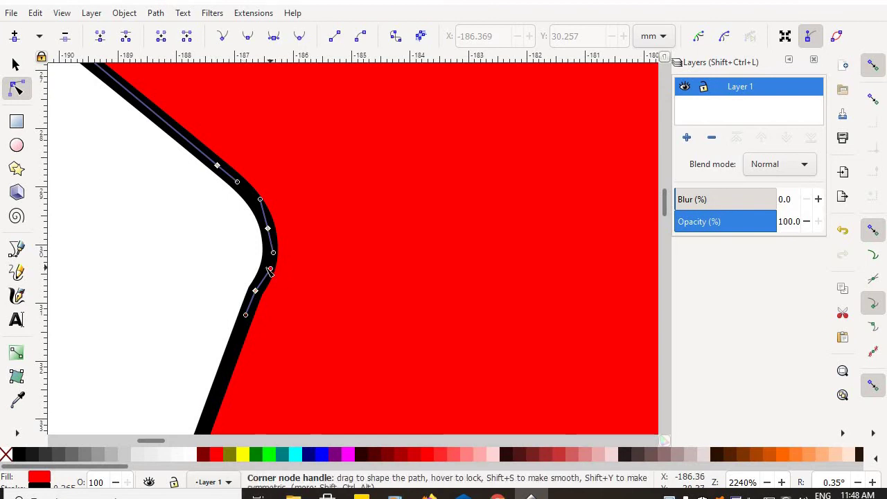
pyautogui.moveTo(271, 269); pyautogui.dragTo(265, 269)
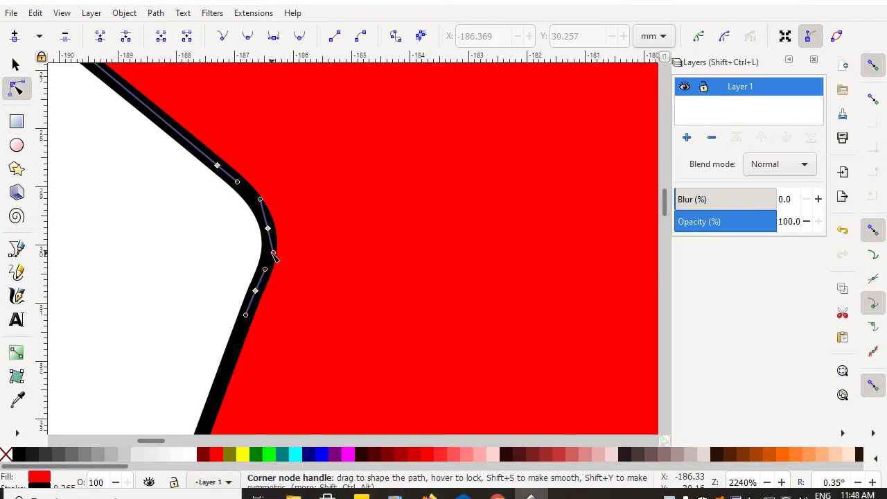
pyautogui.click(182, 238)
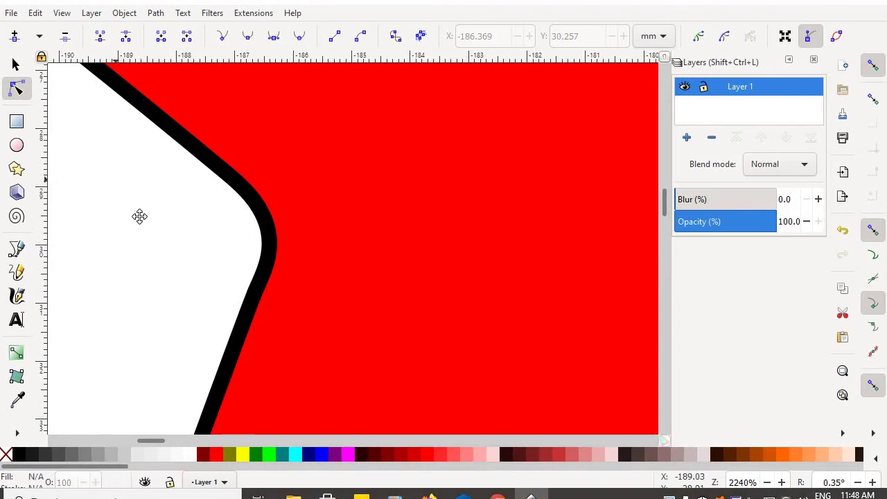
# Select the nodes around the next sharp inner corner and make them smooth
pyautogui.moveTo(139, 216); pyautogui.dragTo(295, 412)
pyautogui.hscroll(-5, 109, 293)
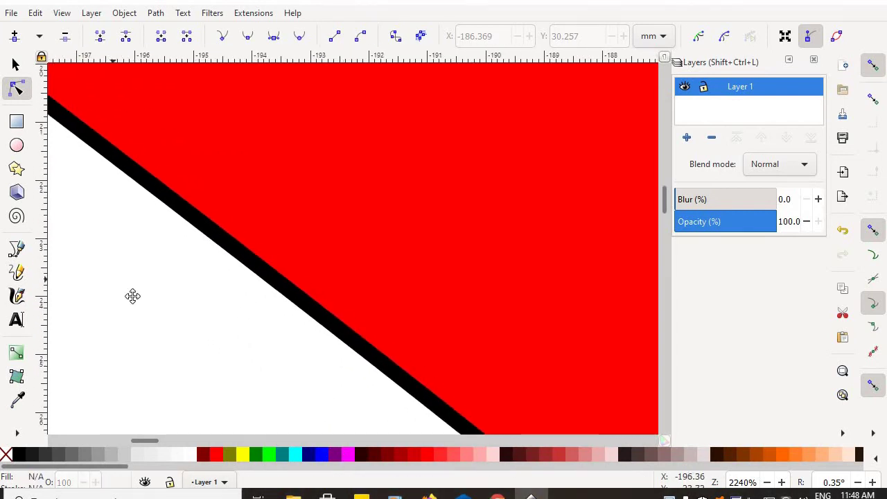
pyautogui.scroll(5, 194, 180)
pyautogui.hscroll(-3, 370, 390)
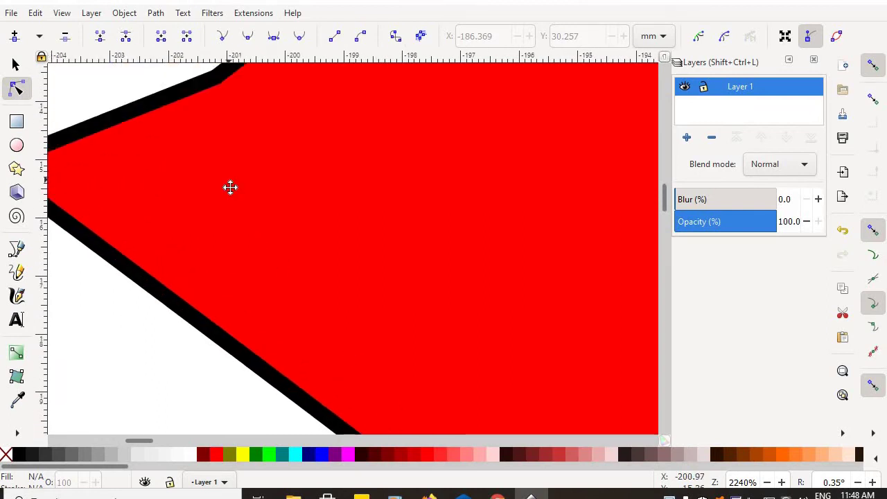
pyautogui.scroll(3, 286, 224)
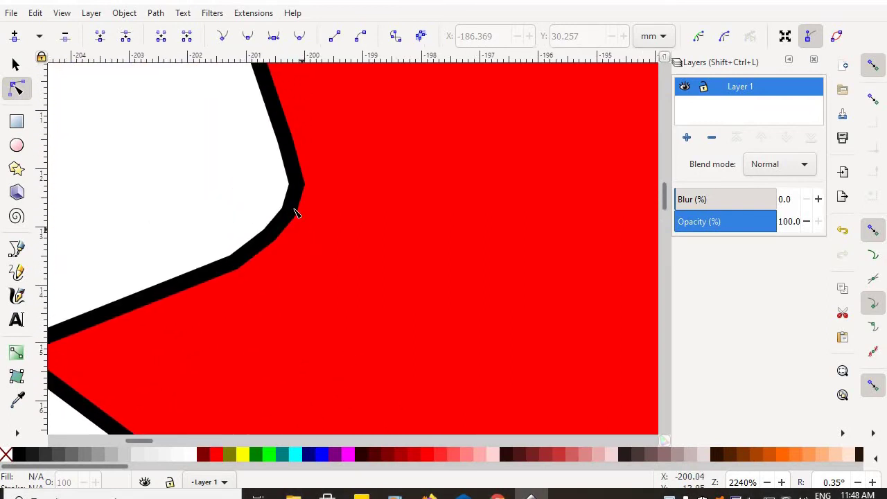
pyautogui.click(293, 209)
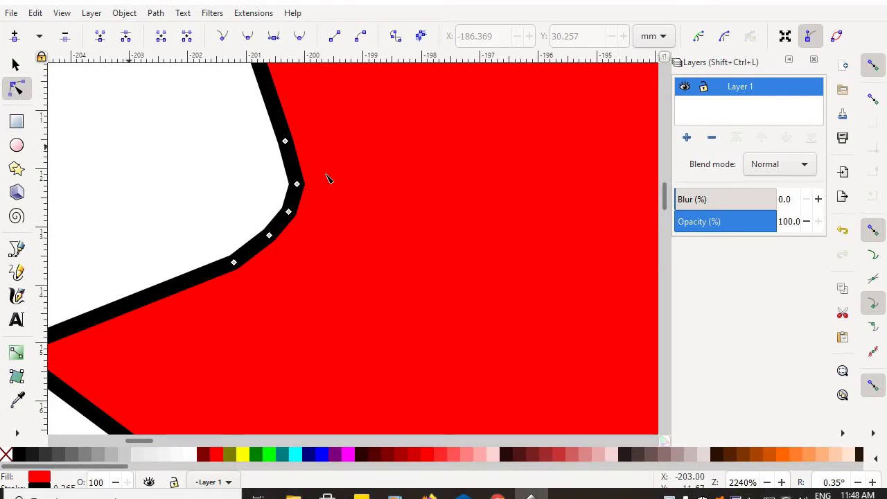
pyautogui.moveTo(344, 106); pyautogui.dragTo(182, 289)
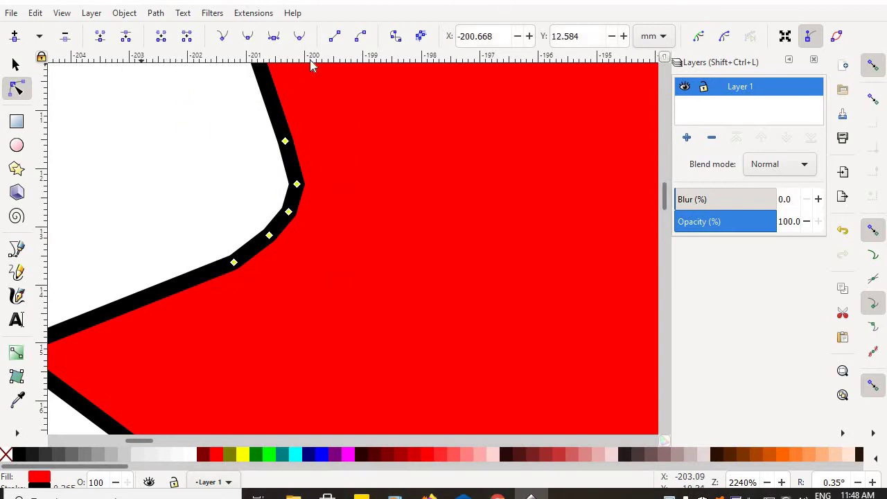
pyautogui.click(249, 42)
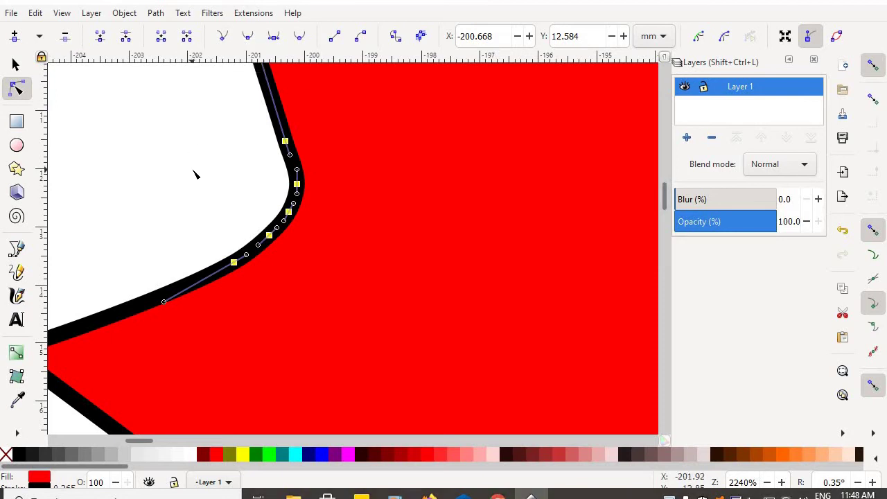
# Delete two redundant nodes from the rounded corner
pyautogui.click(242, 184)
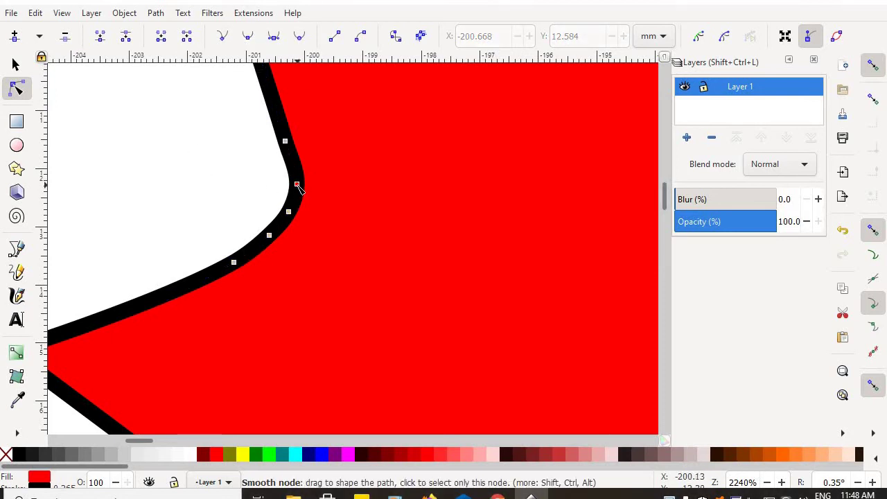
pyautogui.click(297, 185)
pyautogui.click(66, 38)
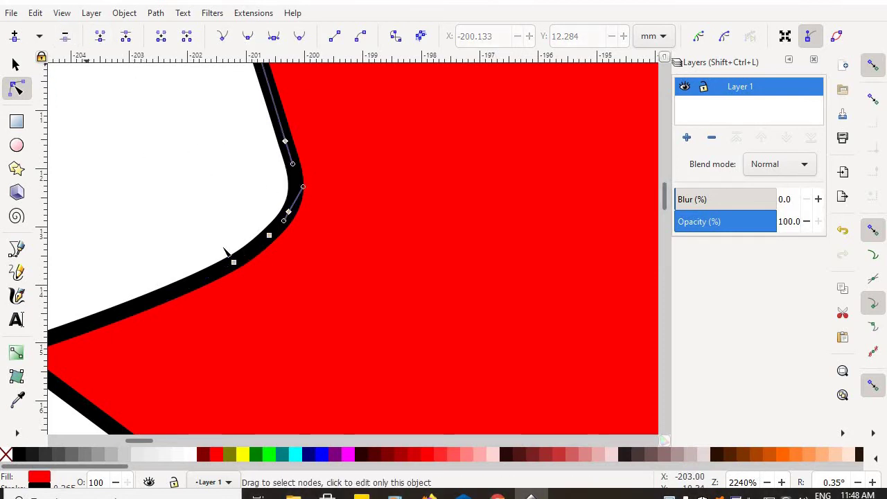
pyautogui.click(269, 236)
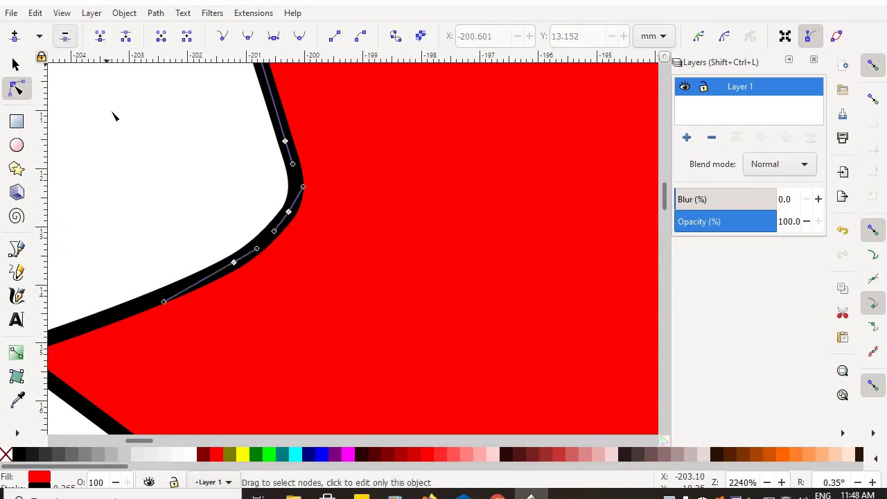
pyautogui.press('Escape')
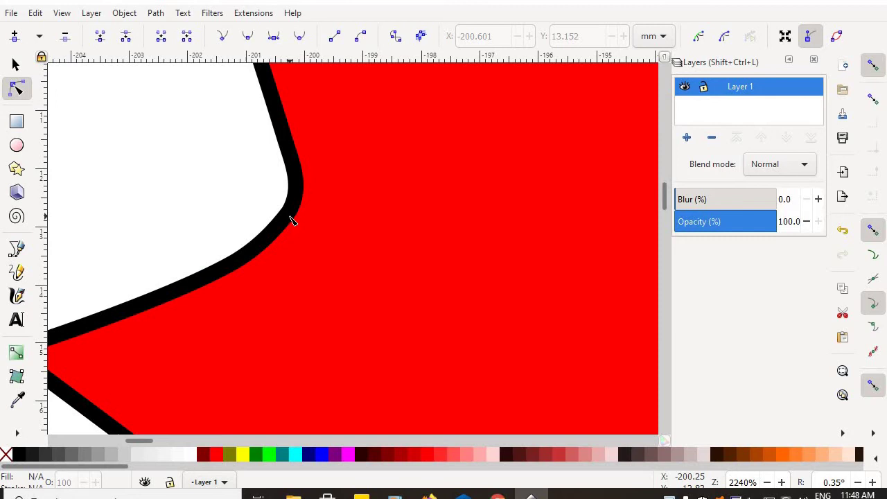
# Refine the corner's rounding by dragging a node's Bezier handle
pyautogui.click(294, 219)
pyautogui.click(234, 264)
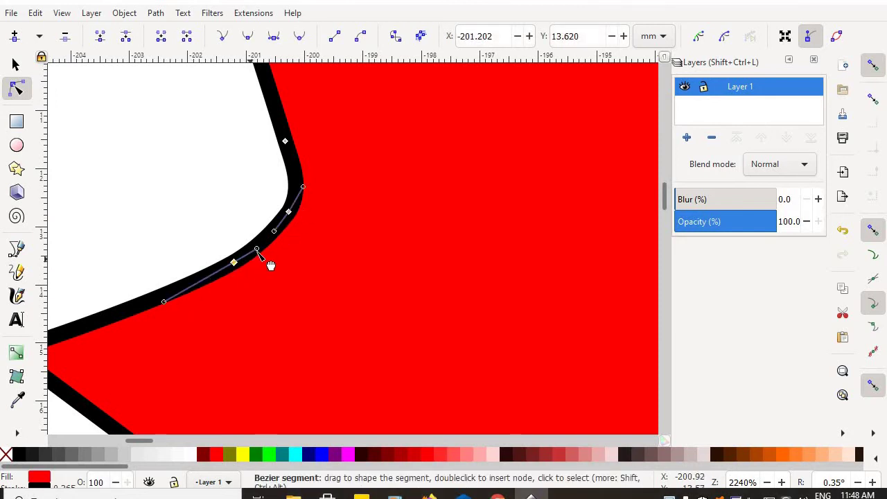
pyautogui.moveTo(303, 187); pyautogui.dragTo(291, 163)
pyautogui.click(317, 184)
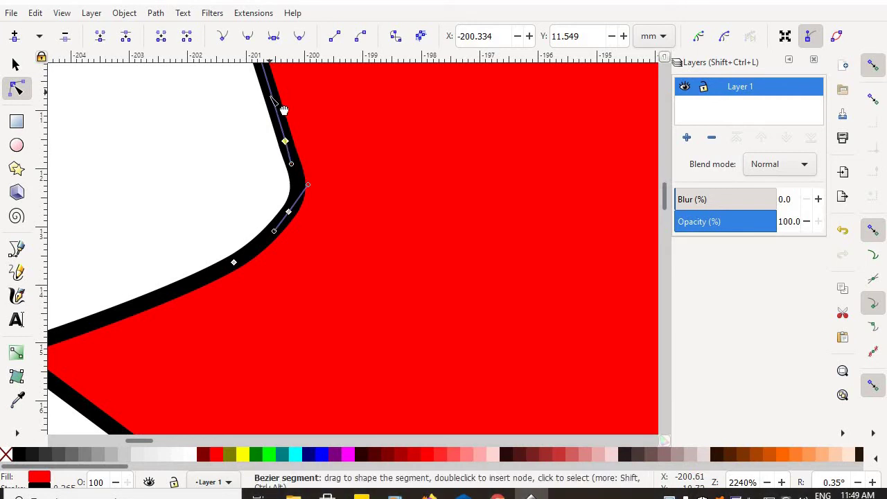
pyautogui.scroll(3, 218, 198)
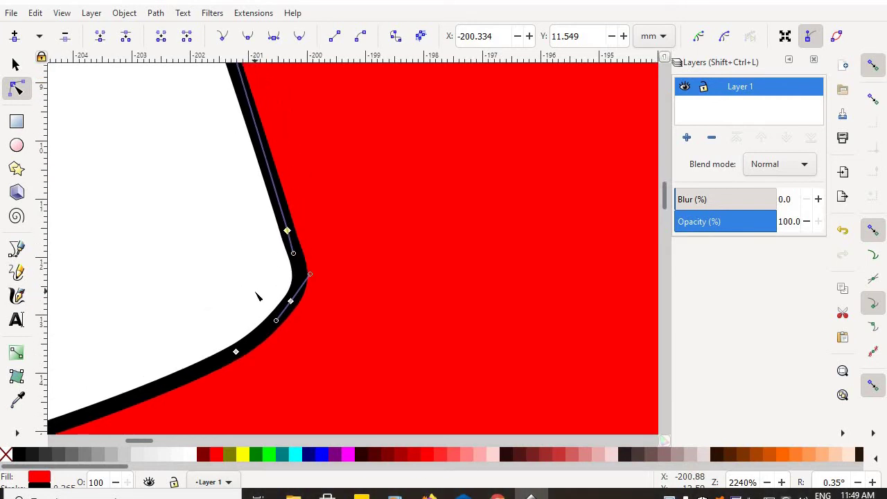
pyautogui.click(181, 223)
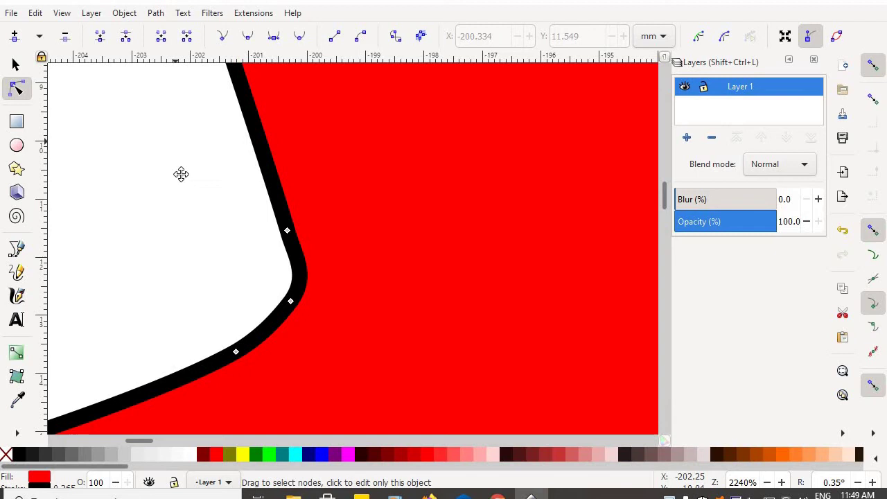
# Select the seven nodes around the next leaf corner and make them smooth
pyautogui.scroll(5, 180, 173)
pyautogui.scroll(6, 200, 251)
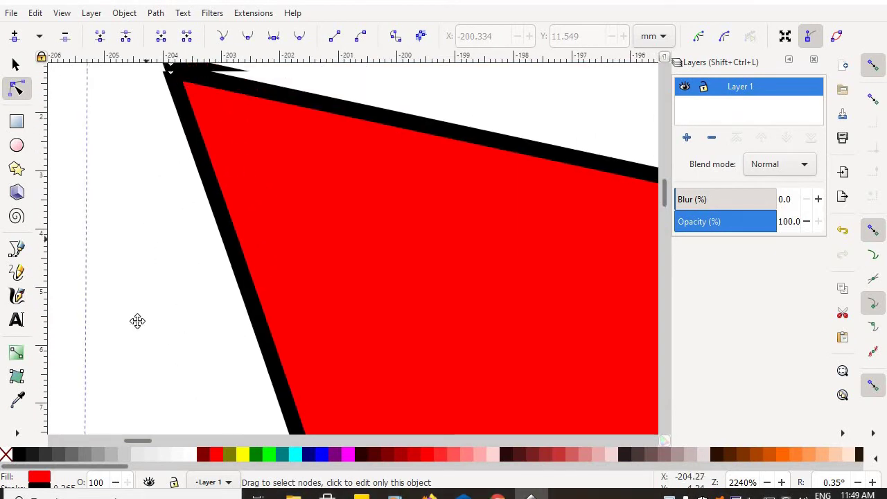
pyautogui.scroll(3, 381, 337)
pyautogui.hscroll(10, 101, 287)
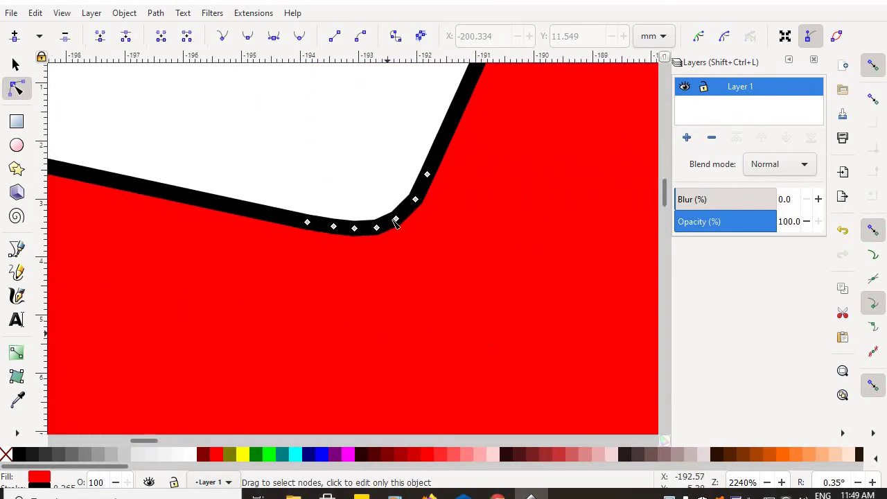
pyautogui.hscroll(1, 395, 220)
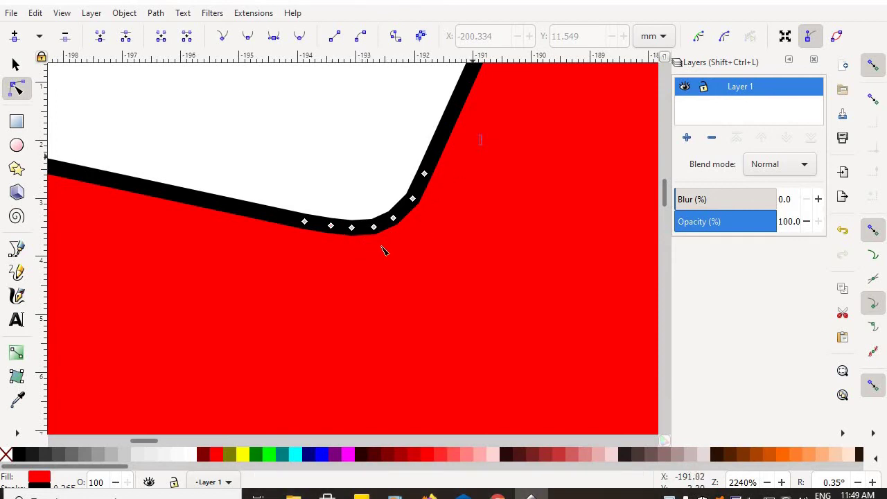
pyautogui.moveTo(481, 134); pyautogui.dragTo(246, 258)
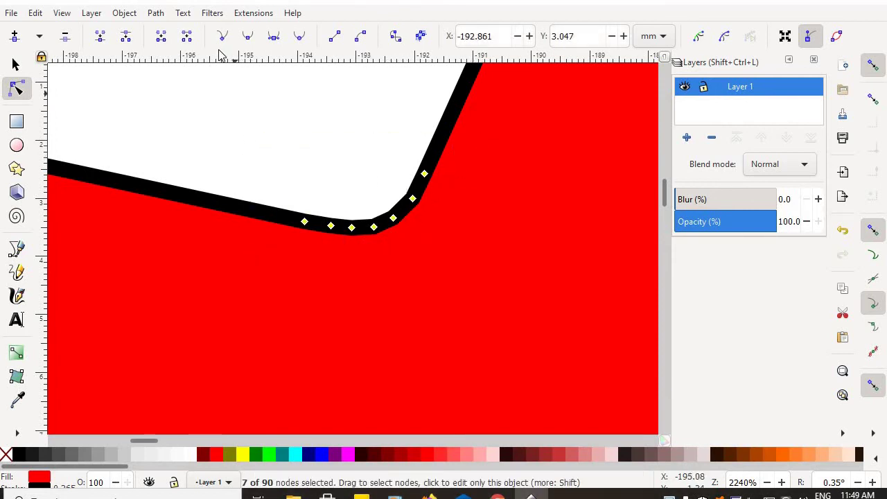
pyautogui.click(247, 37)
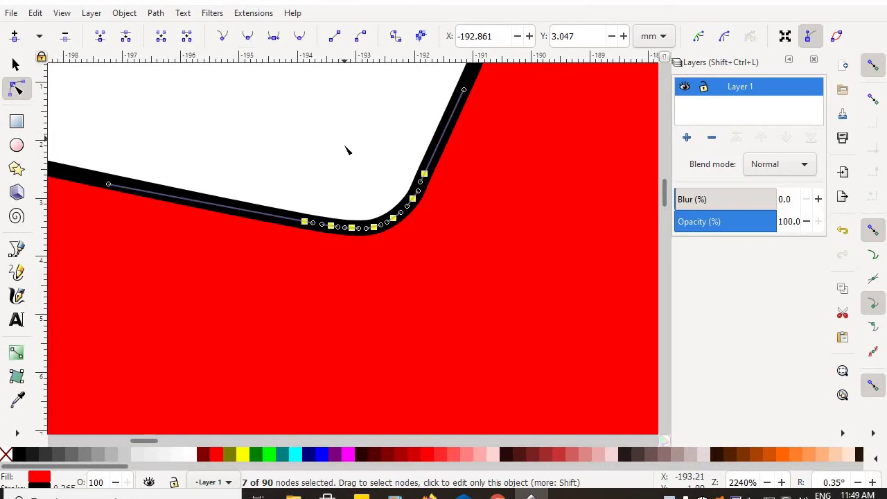
# Delete four surplus nodes from the newly smoothed corner curve
pyautogui.click(413, 199)
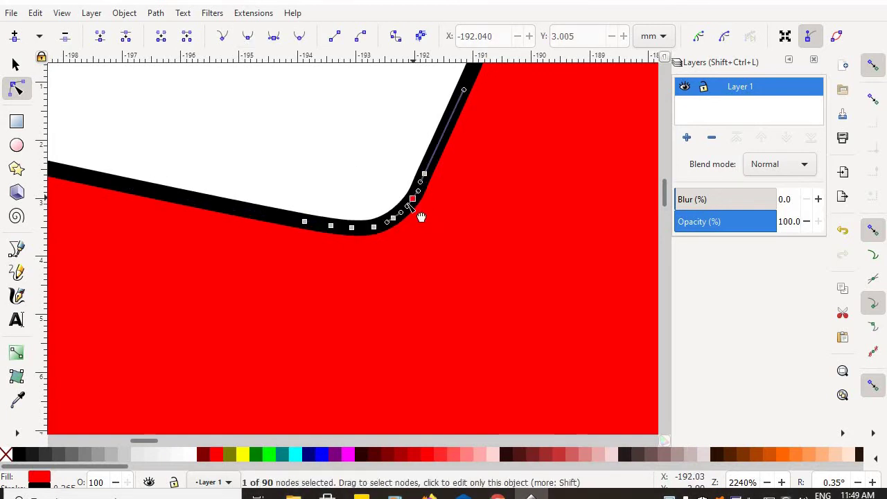
pyautogui.click(65, 38)
pyautogui.click(351, 228)
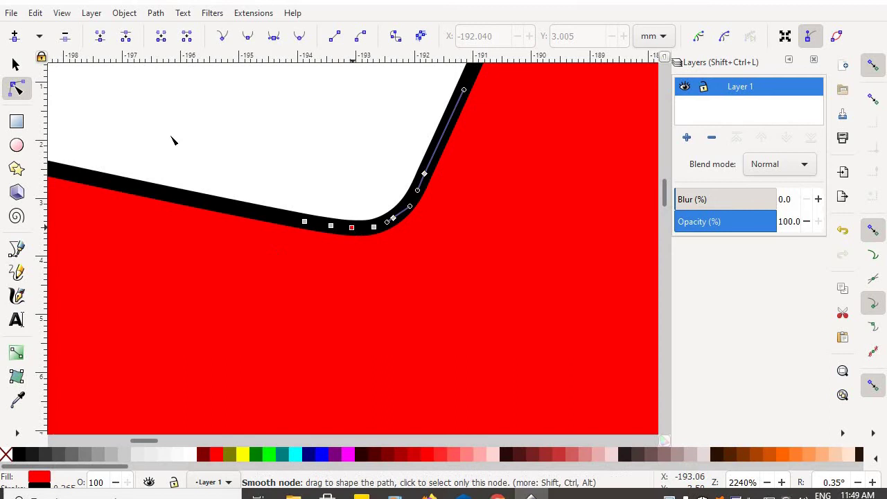
pyautogui.click(66, 39)
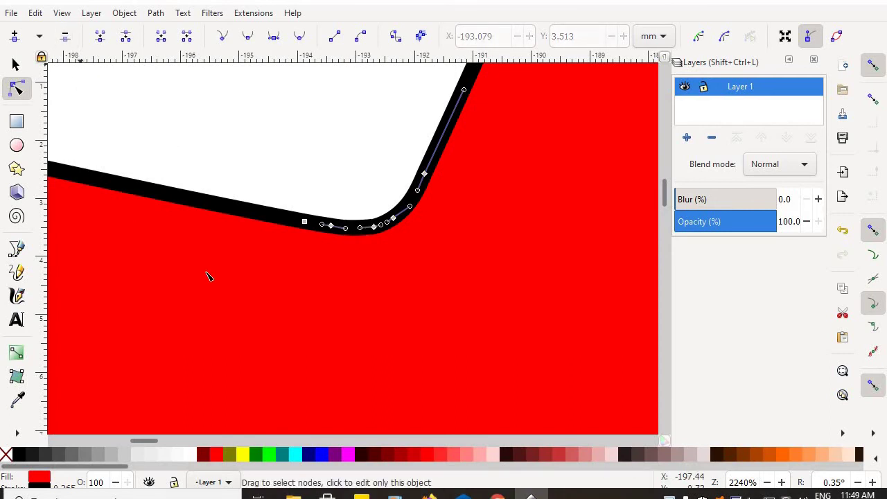
pyautogui.click(330, 226)
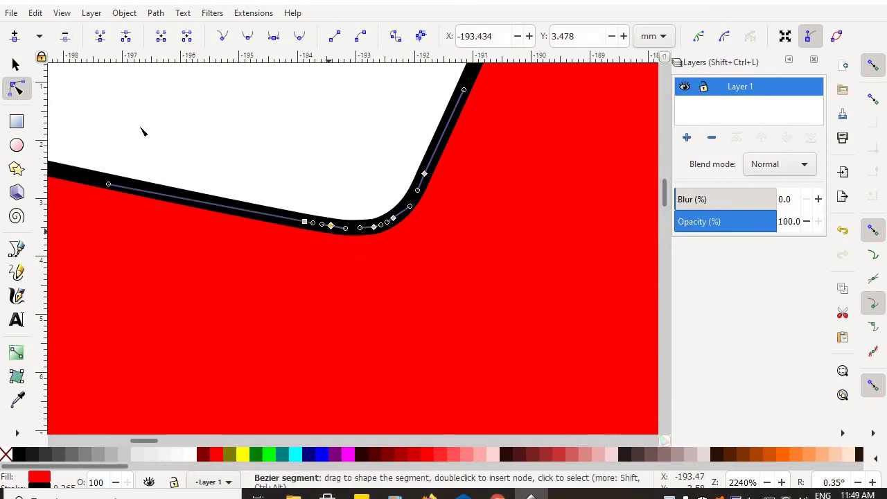
pyautogui.click(65, 39)
pyautogui.click(271, 149)
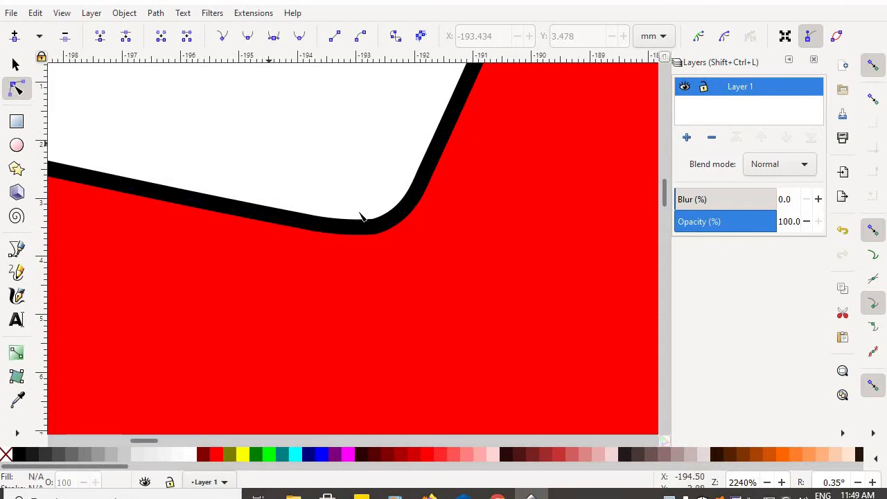
pyautogui.click(396, 234)
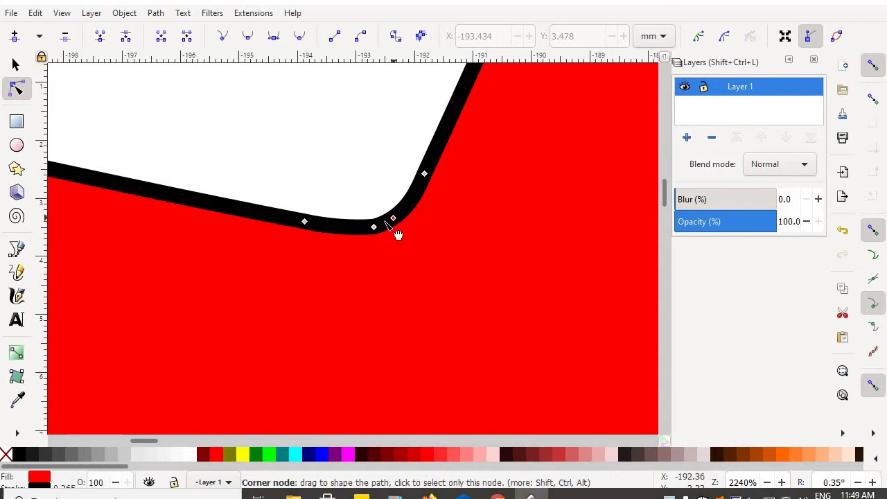
pyautogui.click(373, 228)
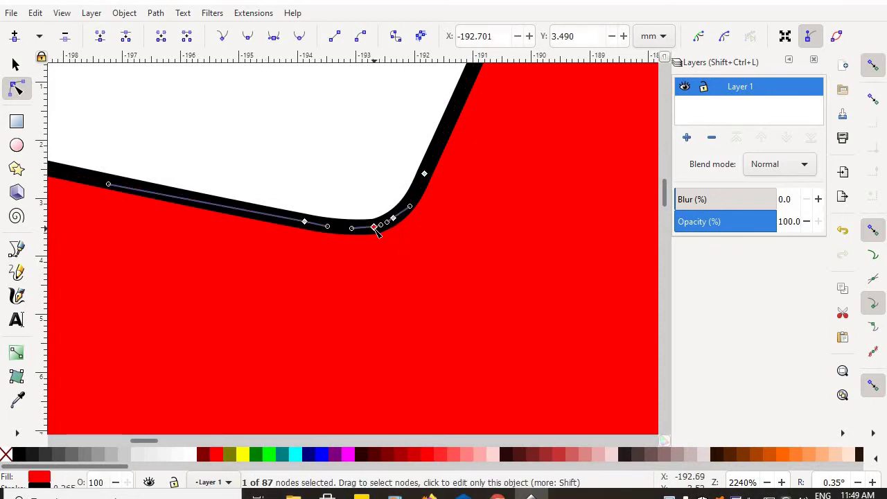
pyautogui.click(67, 39)
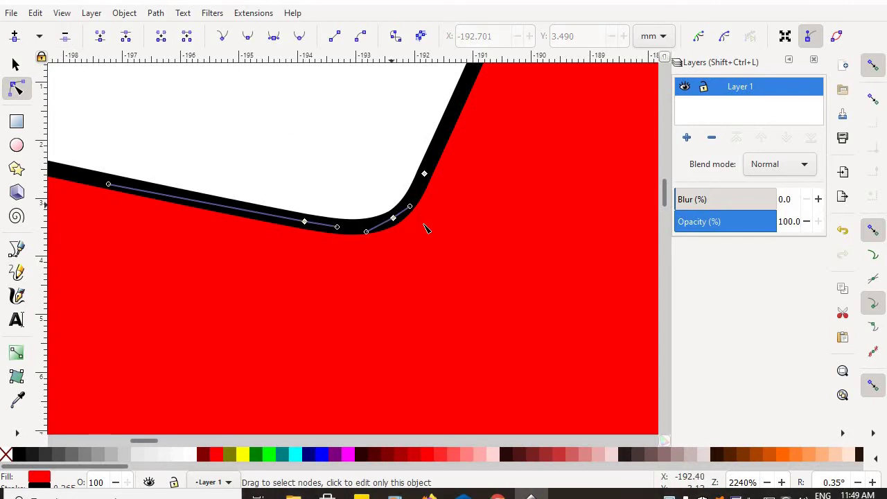
# Adjust the corner curve's handles so its rounding is even
pyautogui.moveTo(409, 207); pyautogui.dragTo(413, 208)
pyautogui.click(424, 173)
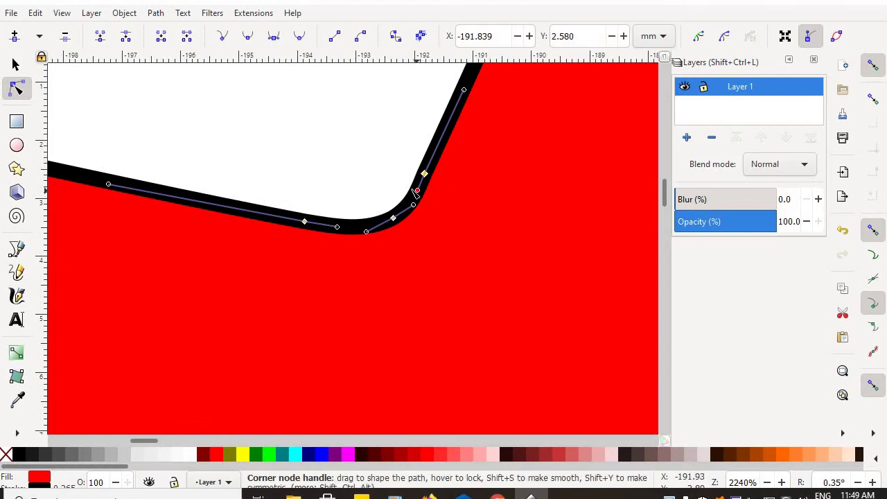
pyautogui.moveTo(416, 191)
pyautogui.mouseDown()
pyautogui.moveTo(409, 189)
pyautogui.moveTo(417, 194)
pyautogui.moveTo(411, 202)
pyautogui.mouseUp()
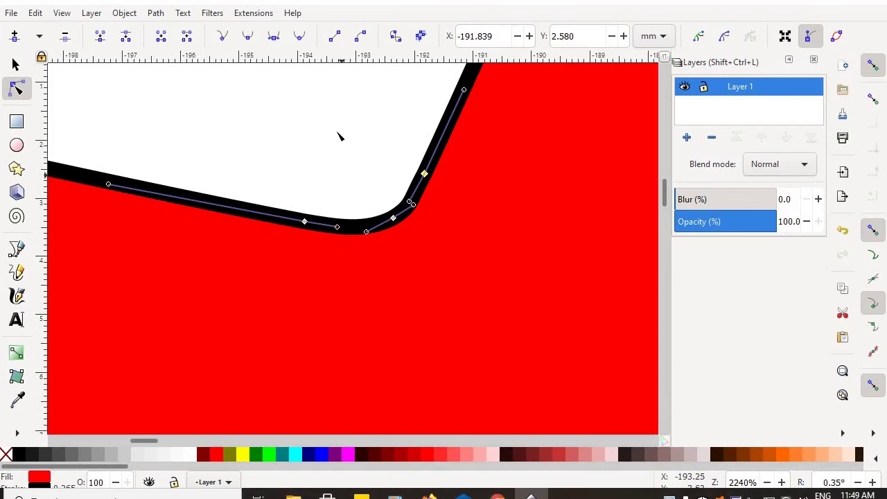
pyautogui.click(361, 209)
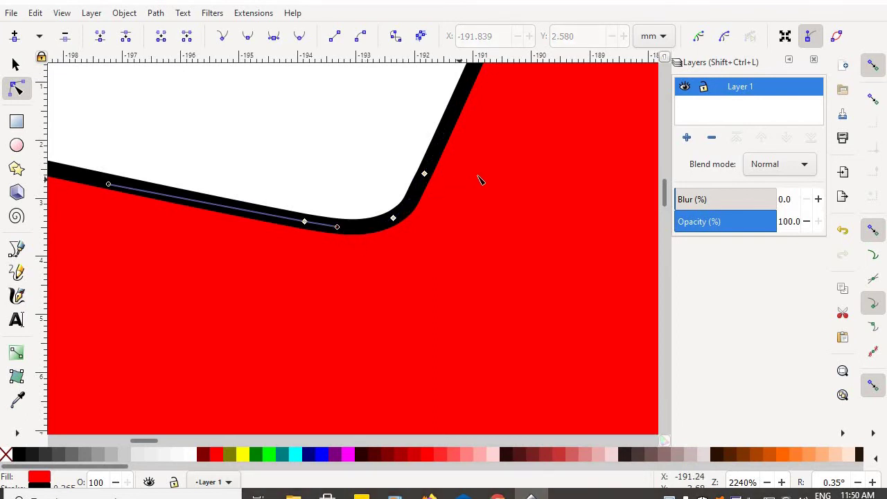
# Select all the nodes around the lower notch and make them smooth
pyautogui.scroll(6, 467, 184)
pyautogui.hscroll(5, 467, 184)
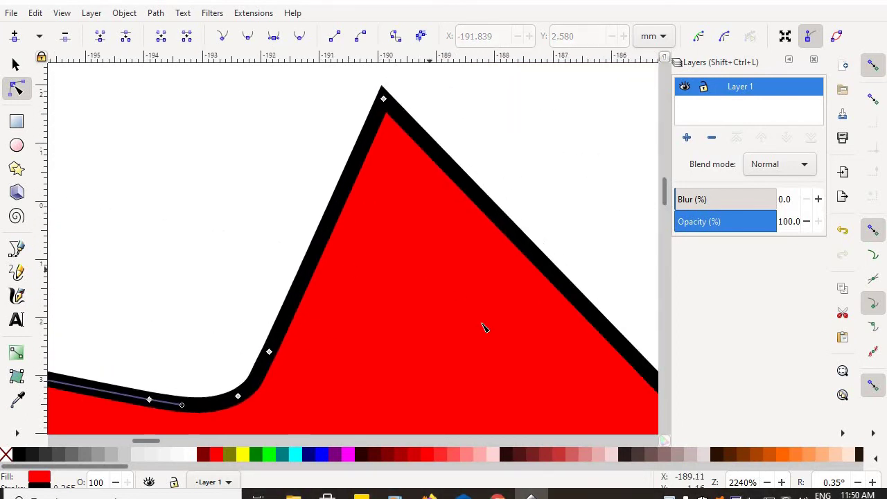
pyautogui.hscroll(17, 483, 327)
pyautogui.scroll(-10, 249, 354)
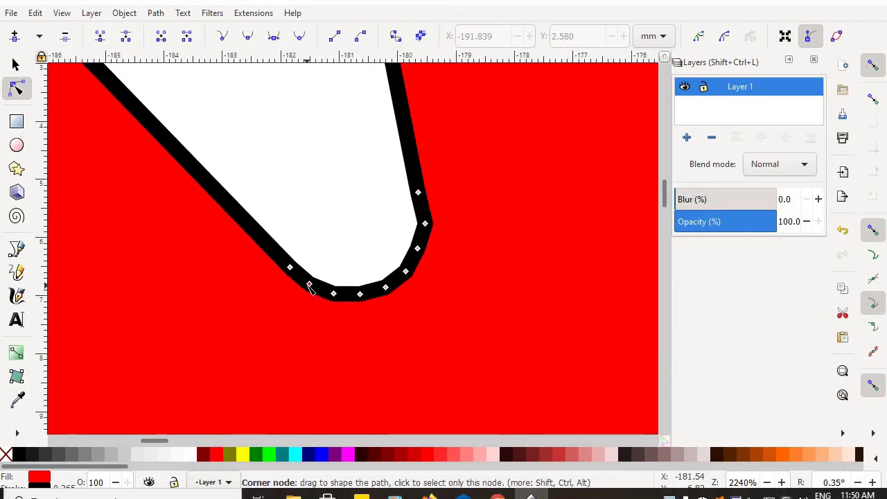
pyautogui.moveTo(475, 152); pyautogui.dragTo(205, 348)
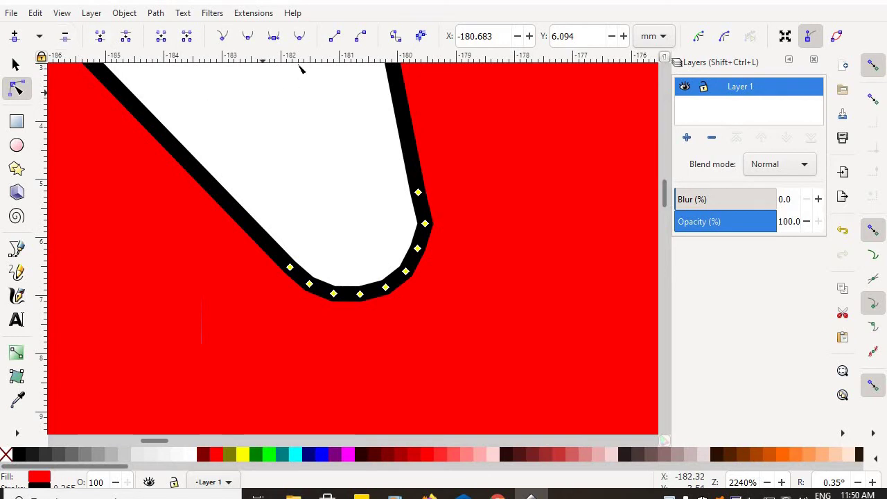
pyautogui.click(247, 36)
# Remove four surplus nodes along the notch curve and reshape it with a handle
pyautogui.click(309, 158)
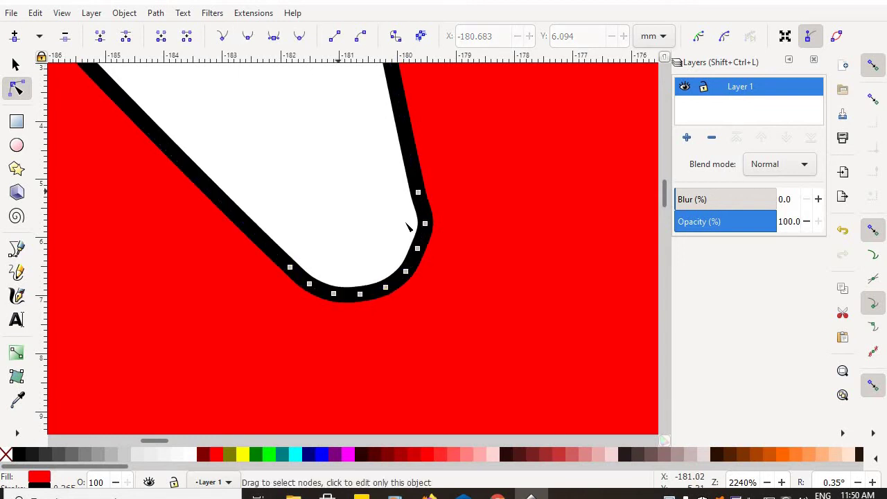
pyautogui.click(425, 223)
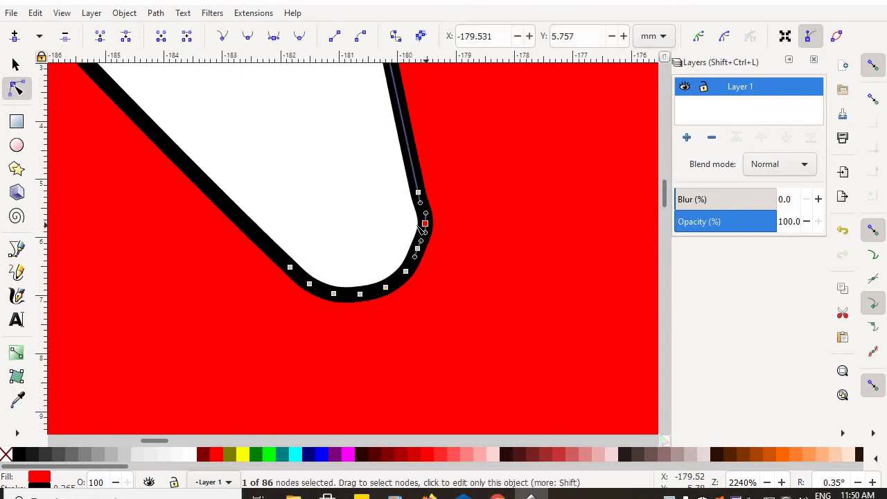
pyautogui.click(66, 36)
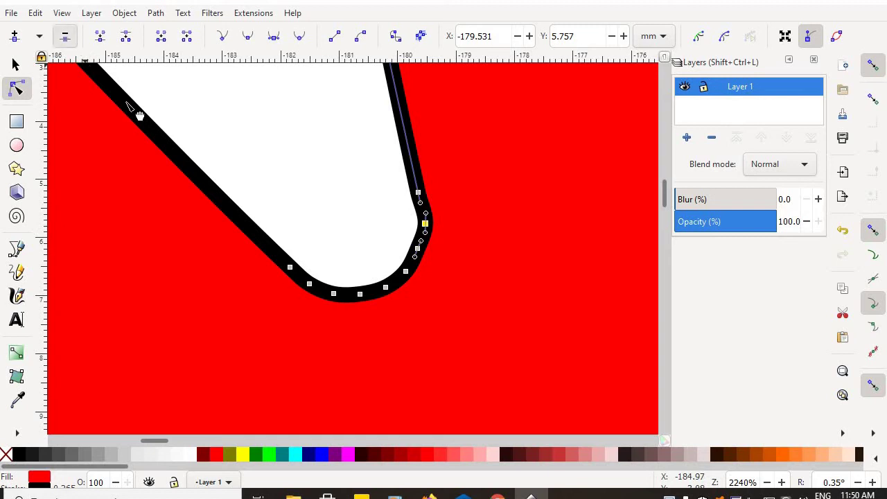
pyautogui.click(405, 271)
pyautogui.click(66, 37)
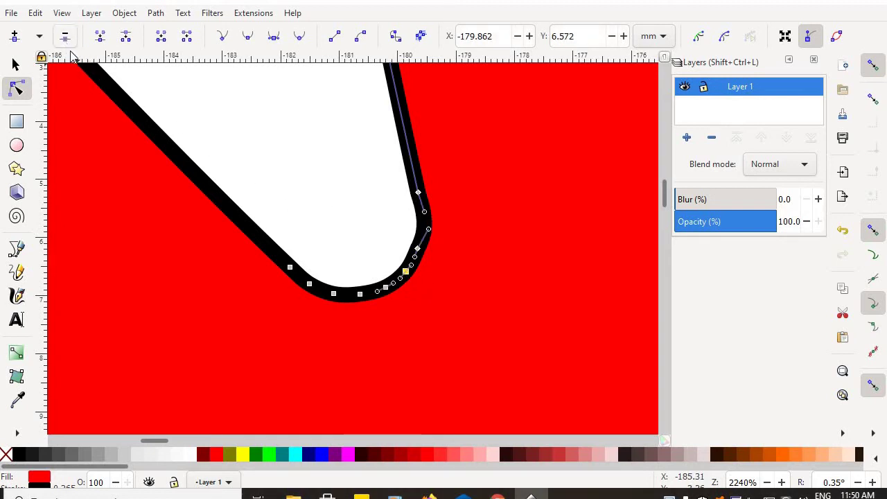
pyautogui.click(360, 294)
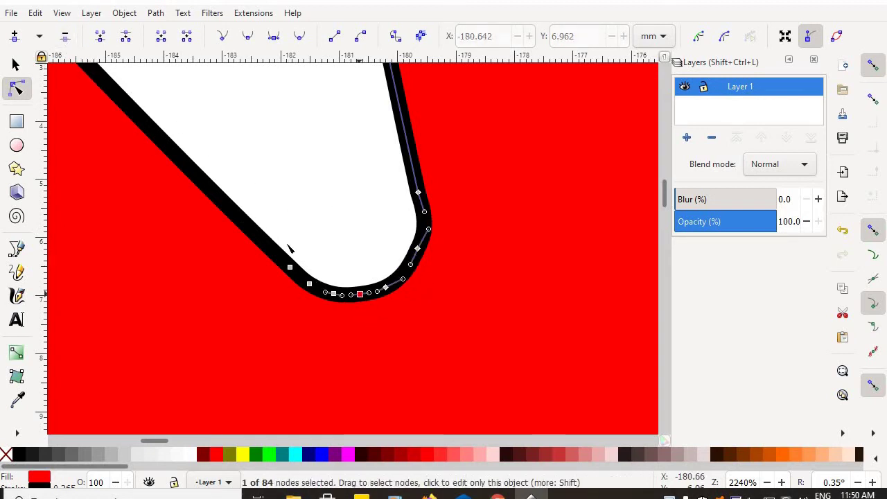
pyautogui.click(66, 37)
pyautogui.click(309, 284)
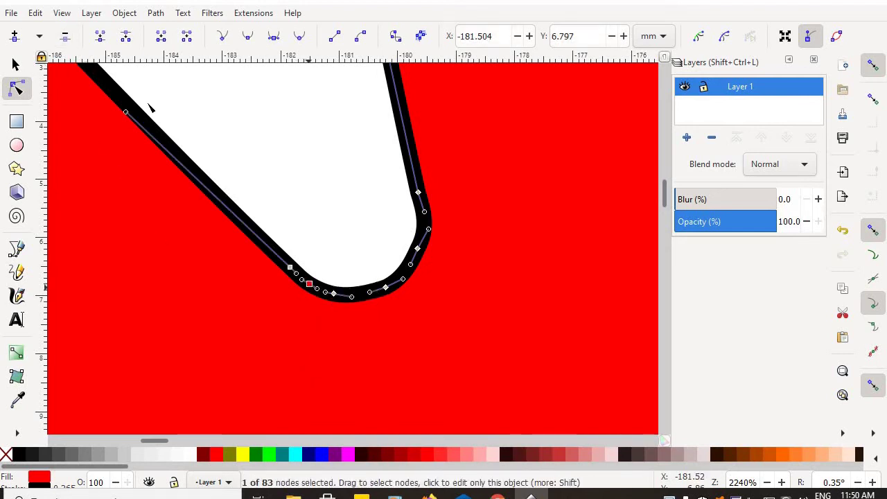
pyautogui.click(65, 39)
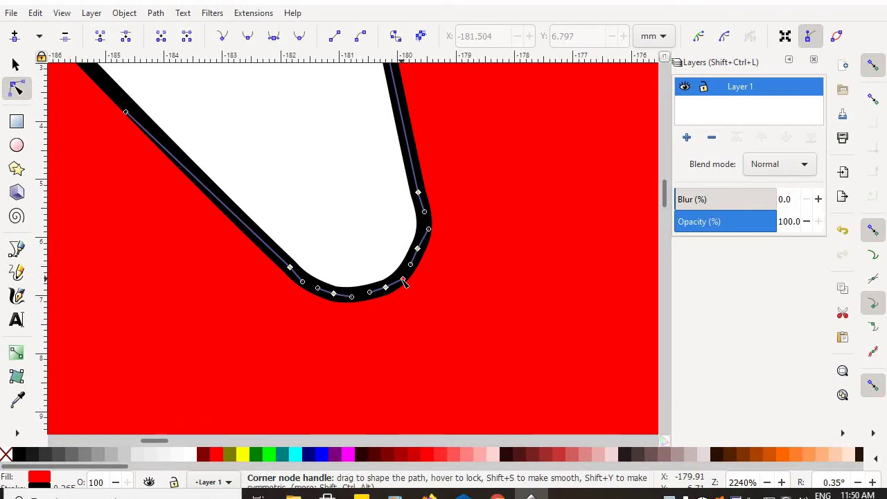
pyautogui.moveTo(404, 279); pyautogui.dragTo(405, 282)
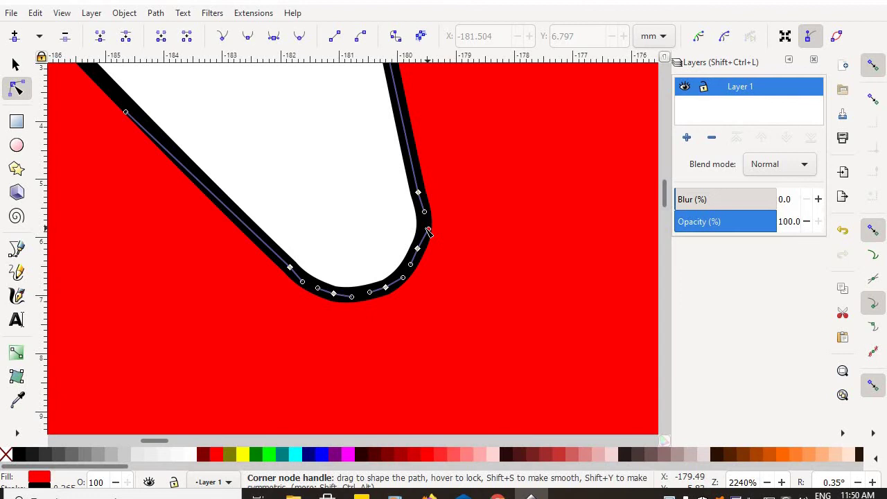
# Delete two more nodes from the notch's right side and bottom
pyautogui.click(322, 205)
pyautogui.click(418, 251)
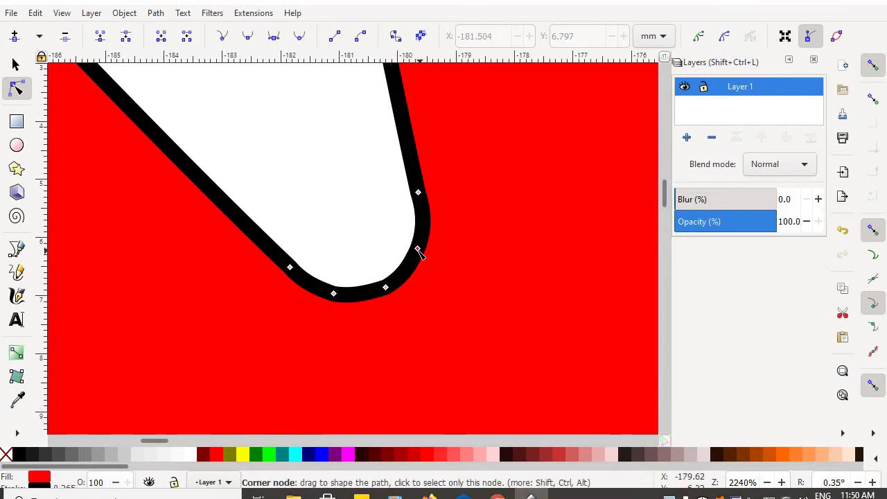
pyautogui.click(418, 251)
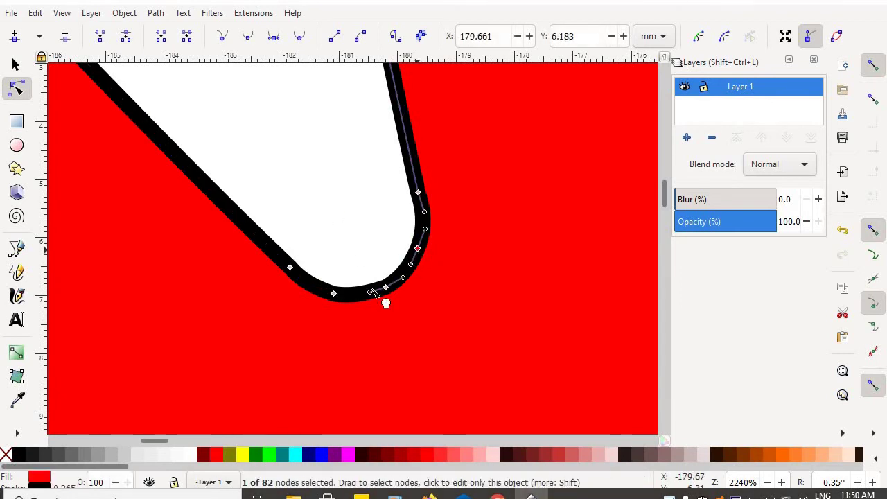
pyautogui.click(65, 38)
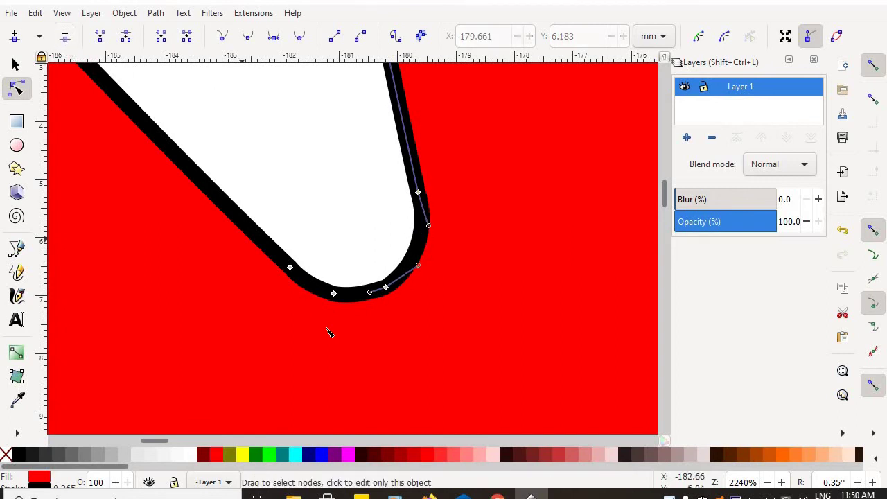
pyautogui.click(334, 294)
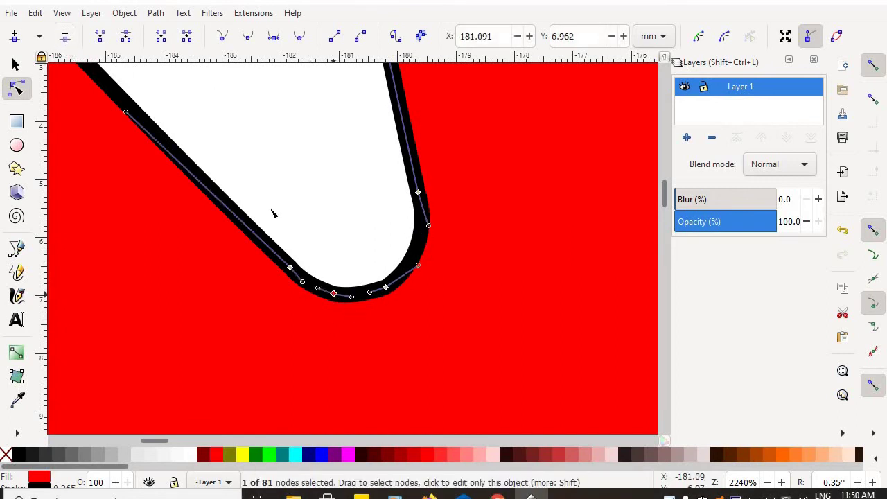
pyautogui.click(65, 39)
# Drag the handles to round the notch into an even U-shape through three nodes
pyautogui.press('Escape')
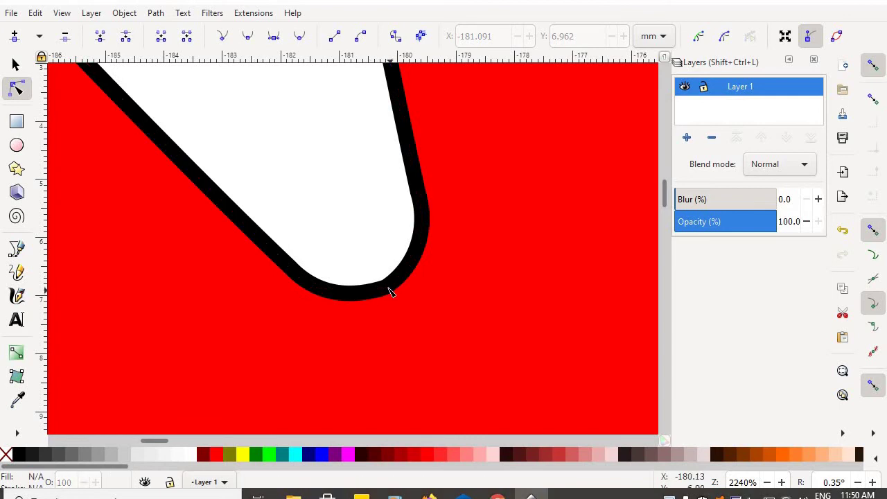
pyautogui.click(386, 289)
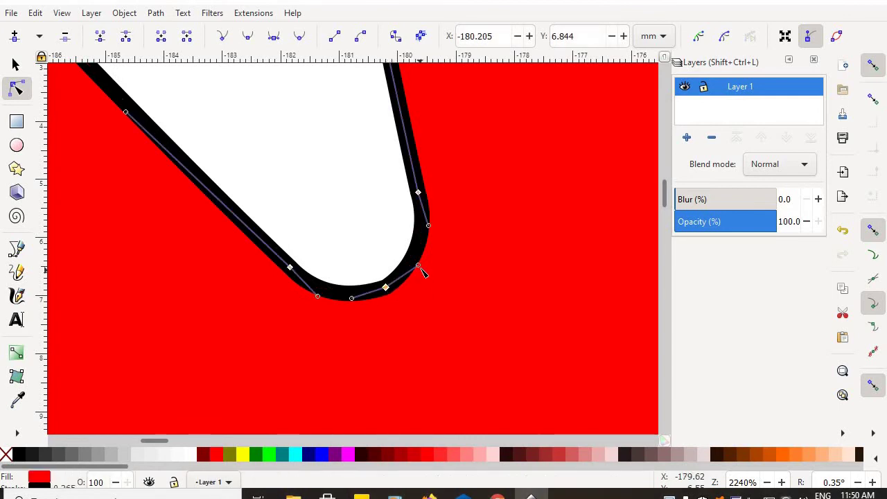
pyautogui.moveTo(418, 266)
pyautogui.mouseDown()
pyautogui.moveTo(433, 266)
pyautogui.moveTo(422, 265)
pyautogui.mouseUp()
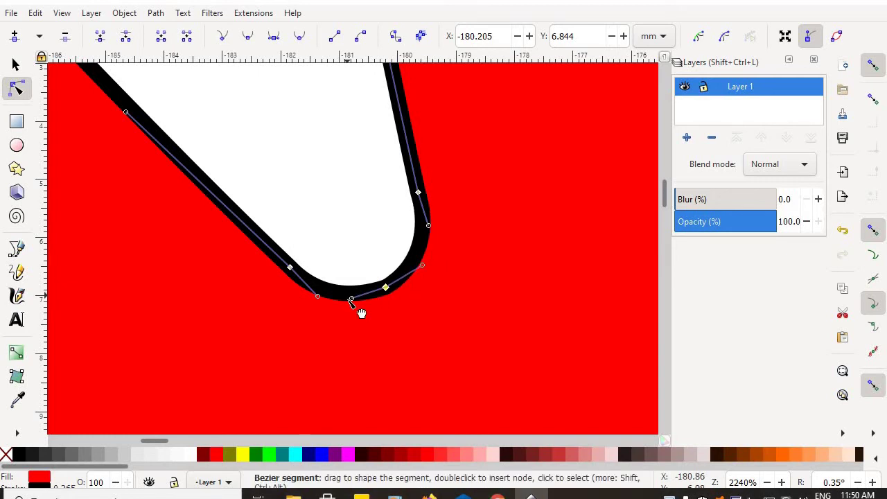
pyautogui.moveTo(351, 300); pyautogui.dragTo(354, 305)
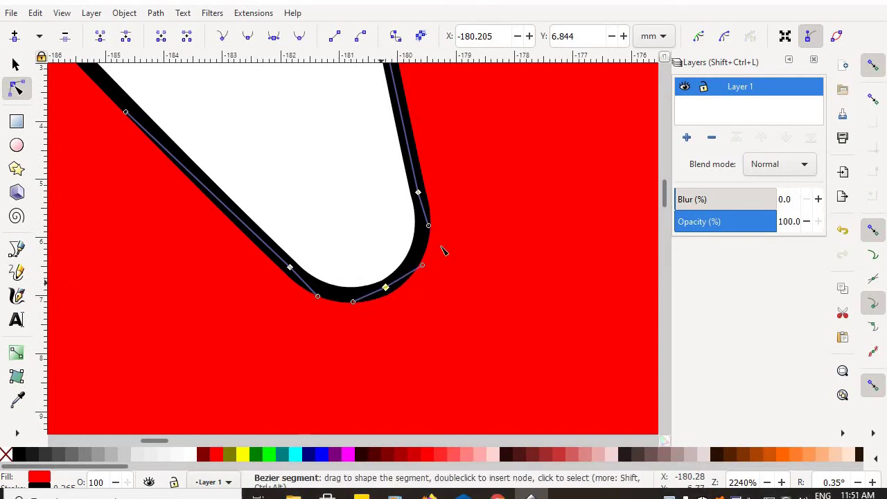
pyautogui.moveTo(429, 225); pyautogui.dragTo(425, 230)
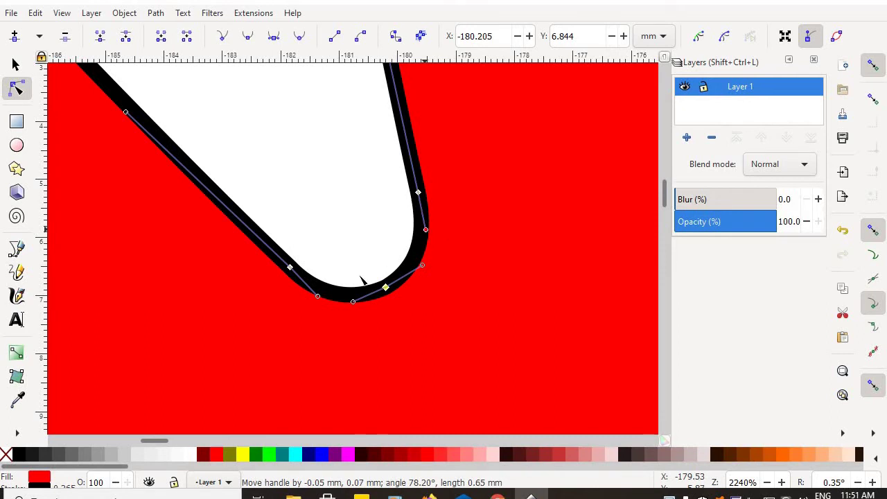
pyautogui.click(347, 219)
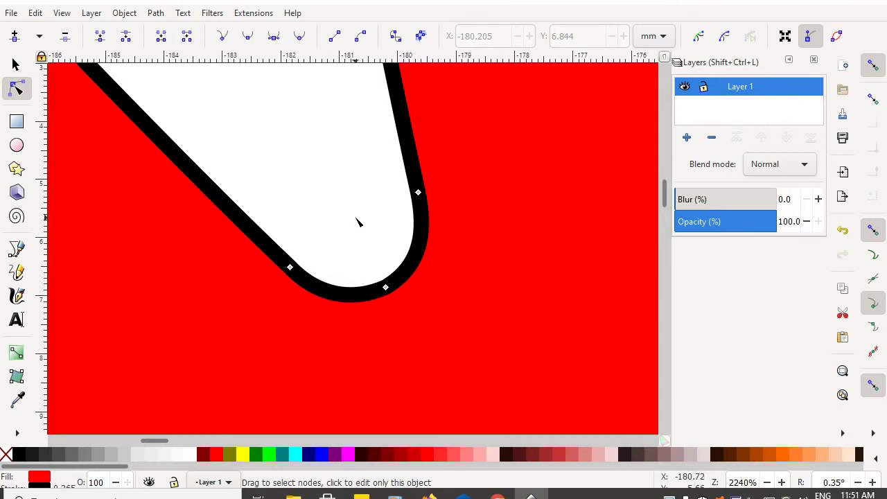
# Delete four surplus nodes from the next inner notch of the leaf
pyautogui.scroll(-7, 358, 222)
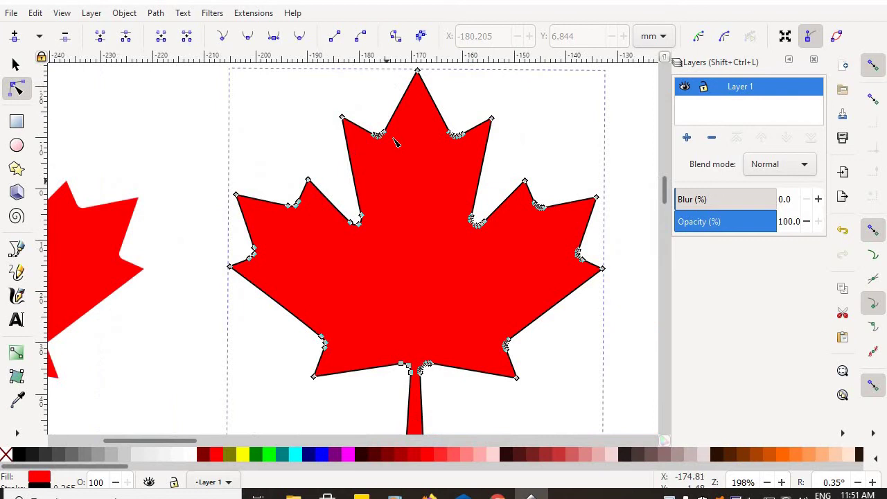
pyautogui.scroll(6, 399, 146)
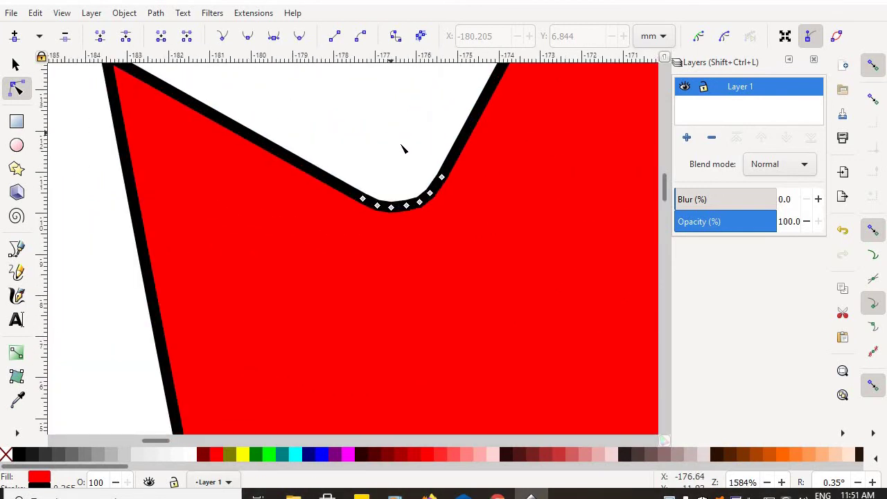
pyautogui.scroll(2, 404, 149)
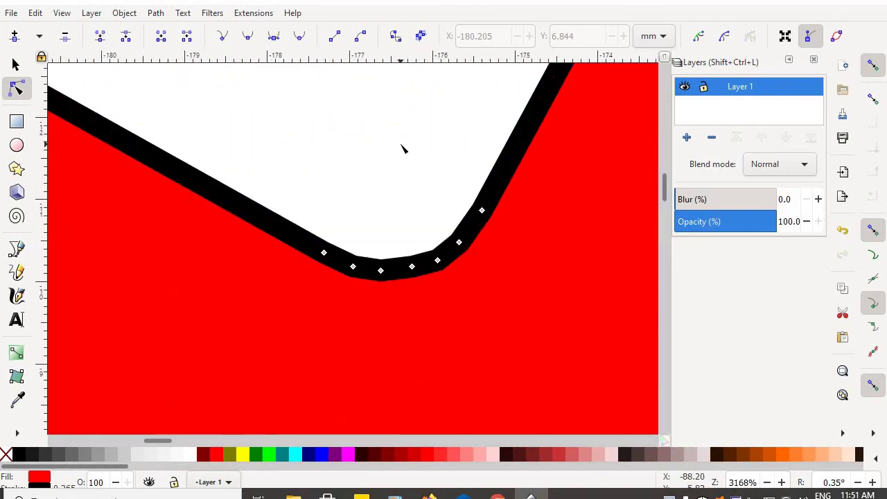
pyautogui.click(459, 242)
pyautogui.click(67, 38)
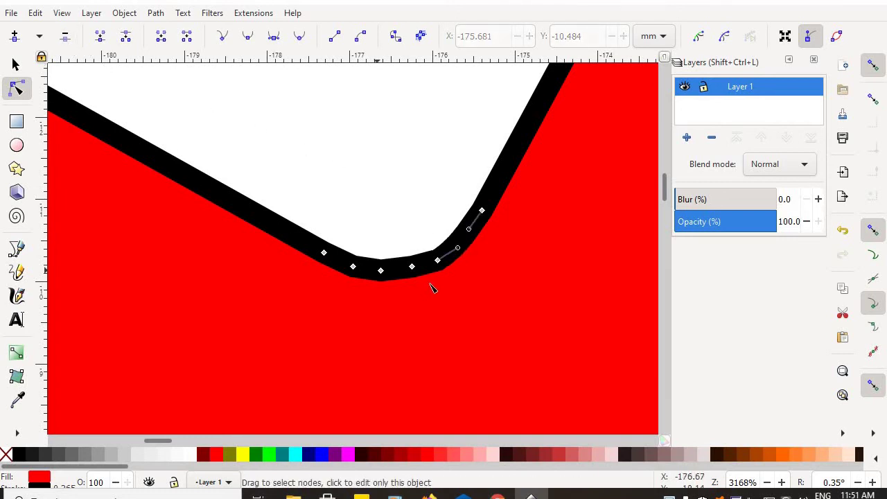
pyautogui.click(437, 260)
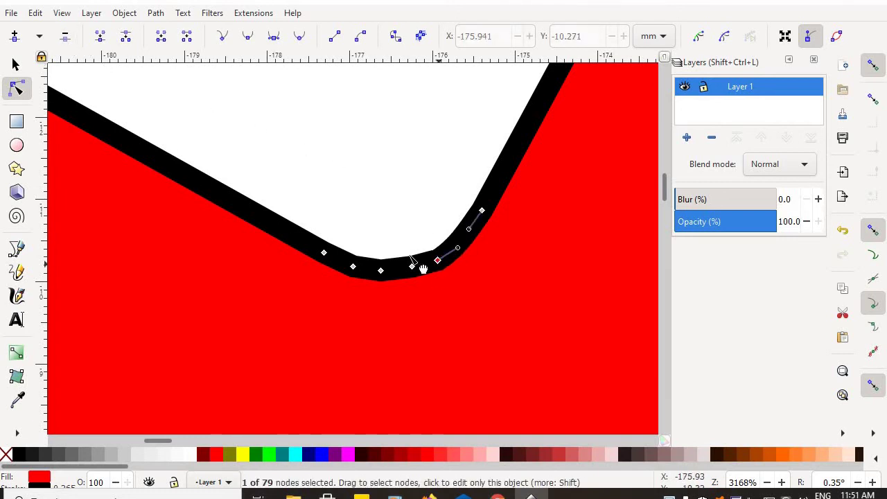
pyautogui.click(67, 38)
pyautogui.click(380, 270)
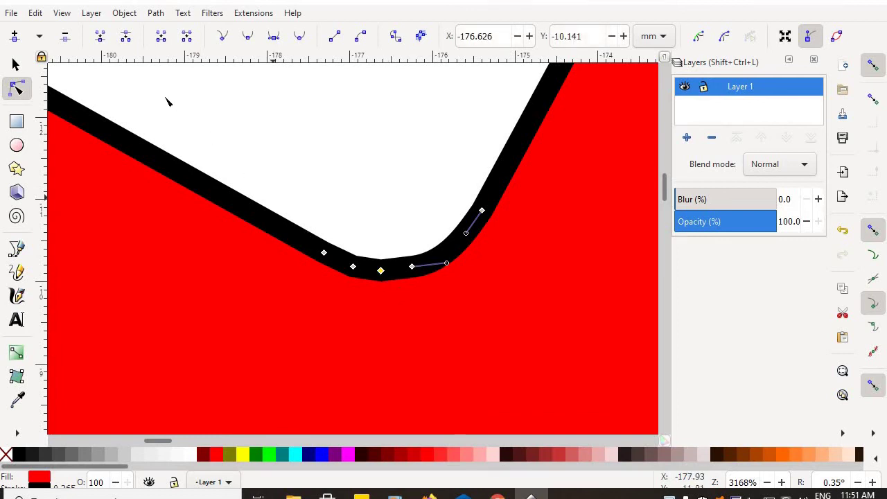
pyautogui.click(67, 39)
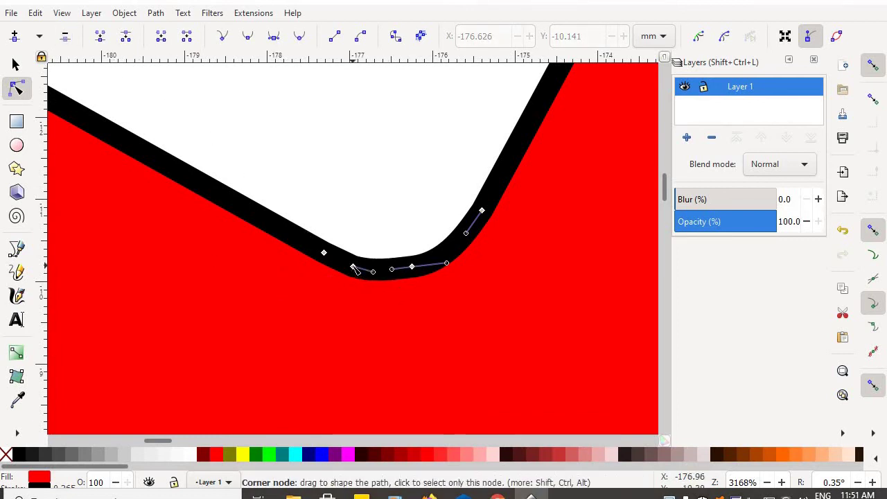
pyautogui.click(353, 267)
pyautogui.click(68, 39)
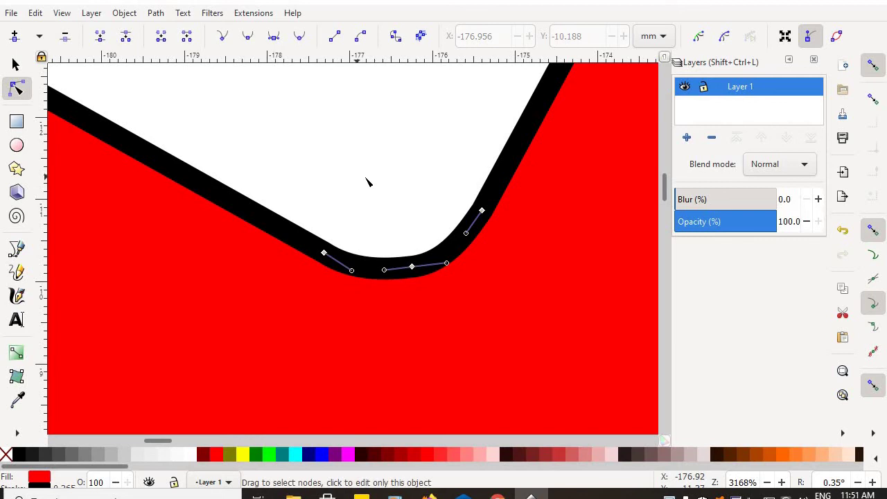
# Make the three remaining notch nodes smooth and tweak the middle handle to even the curve
pyautogui.click(257, 166)
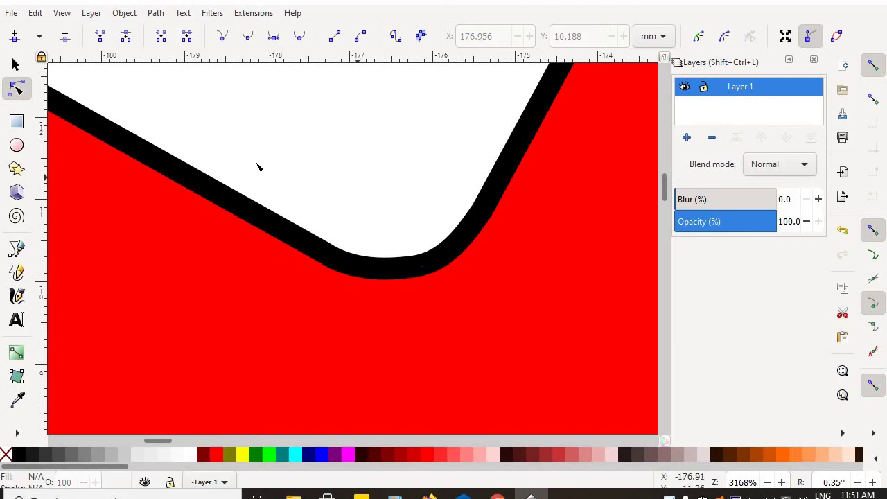
pyautogui.click(353, 266)
pyautogui.moveTo(255, 146); pyautogui.dragTo(558, 371)
pyautogui.click(248, 38)
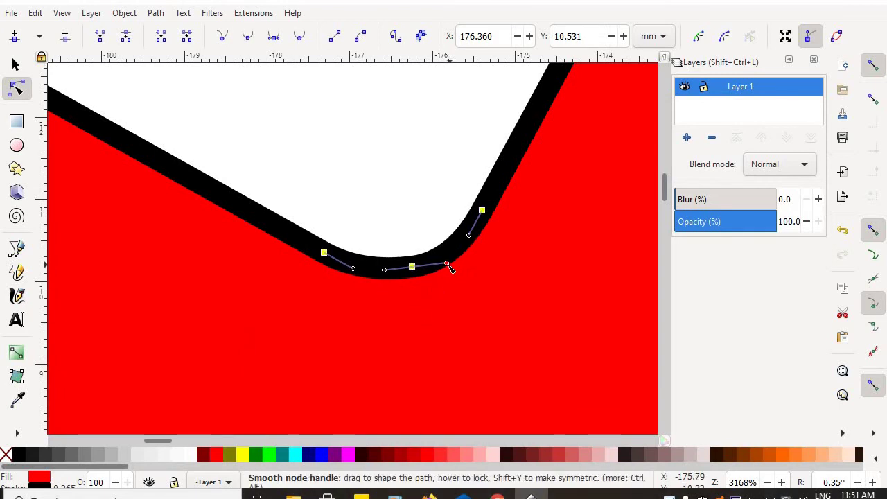
pyautogui.moveTo(447, 263); pyautogui.dragTo(445, 259)
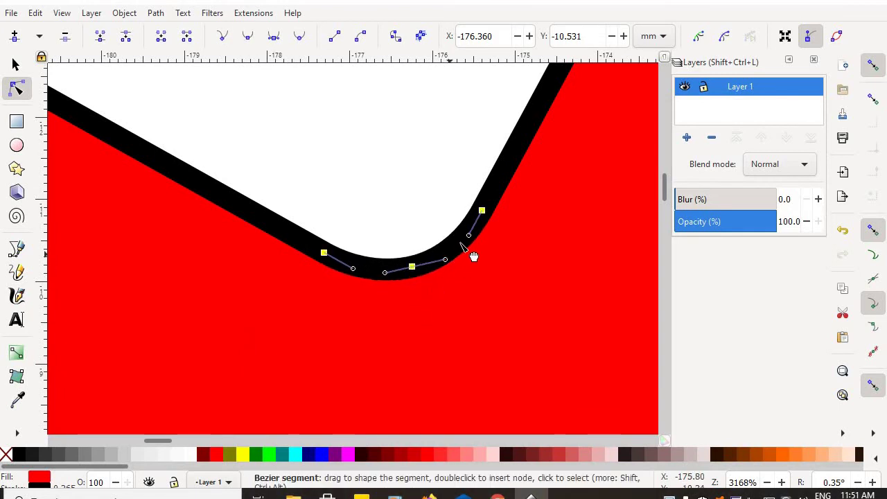
pyautogui.click(354, 188)
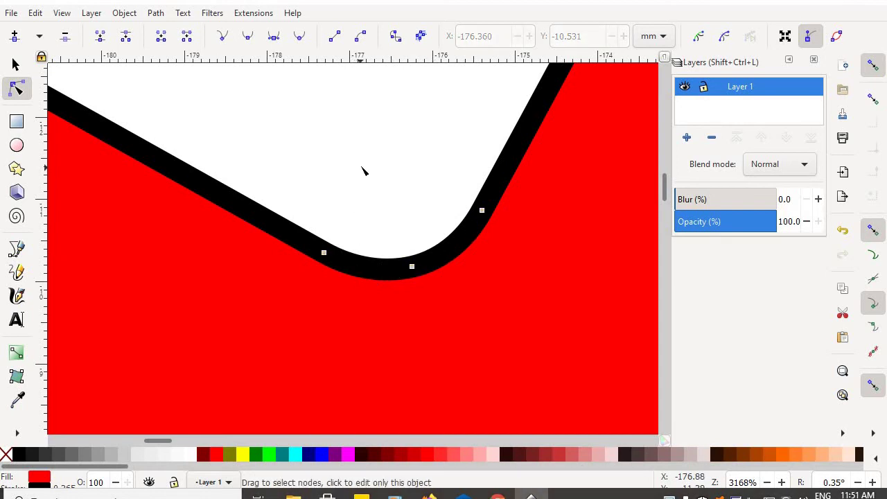
# Zoom in and out to inspect the upper-right notch's nodes on the leaf outline
pyautogui.scroll(-7, 361, 170)
pyautogui.scroll(-1, 363, 169)
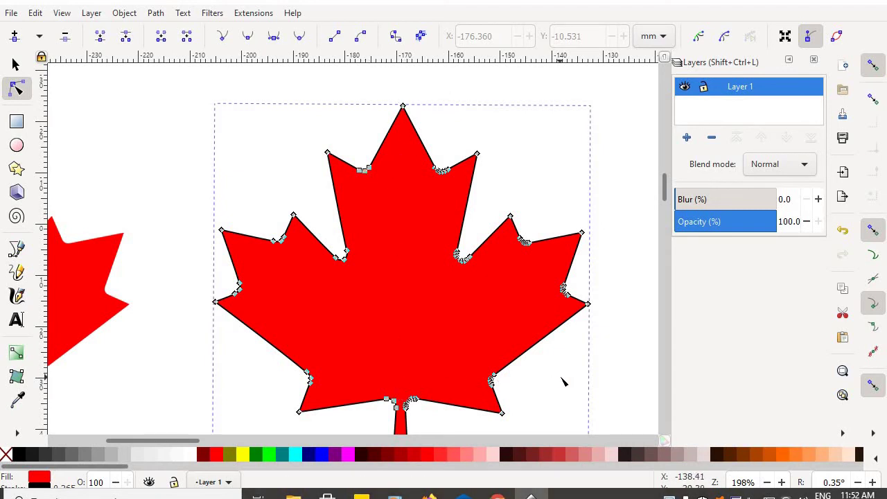
pyautogui.click(448, 172)
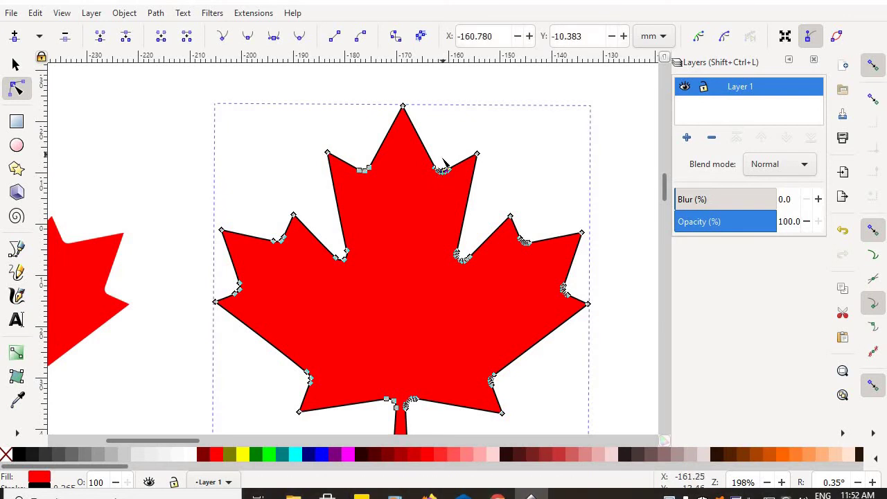
pyautogui.scroll(6, 443, 166)
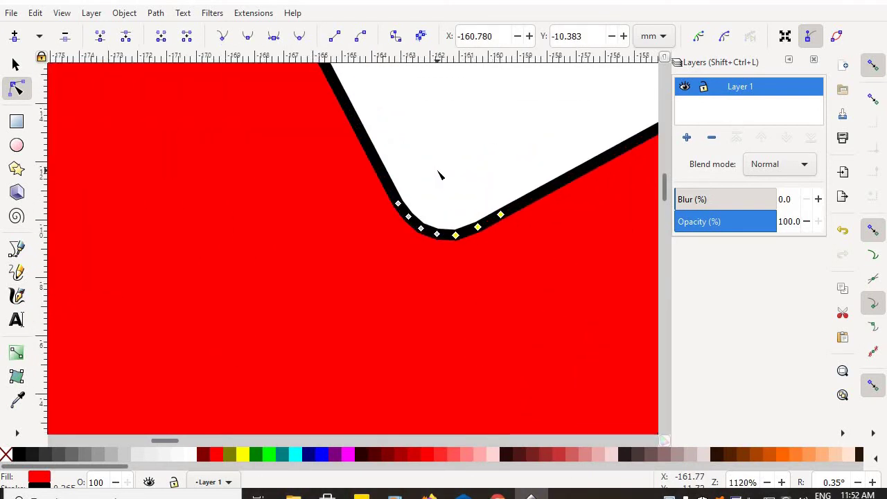
pyautogui.scroll(-5, 439, 175)
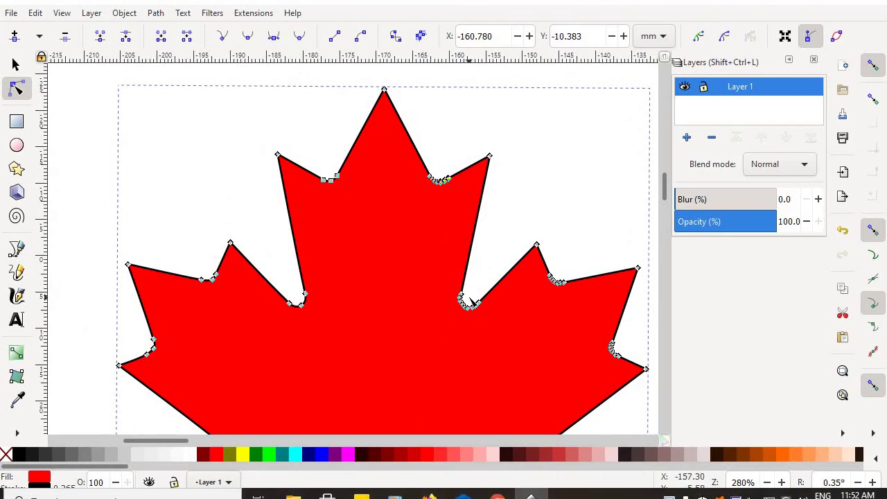
pyautogui.scroll(6, 471, 308)
pyautogui.scroll(-4, 469, 304)
pyautogui.scroll(-3, 470, 302)
pyautogui.scroll(4, 297, 299)
pyautogui.scroll(2, 296, 300)
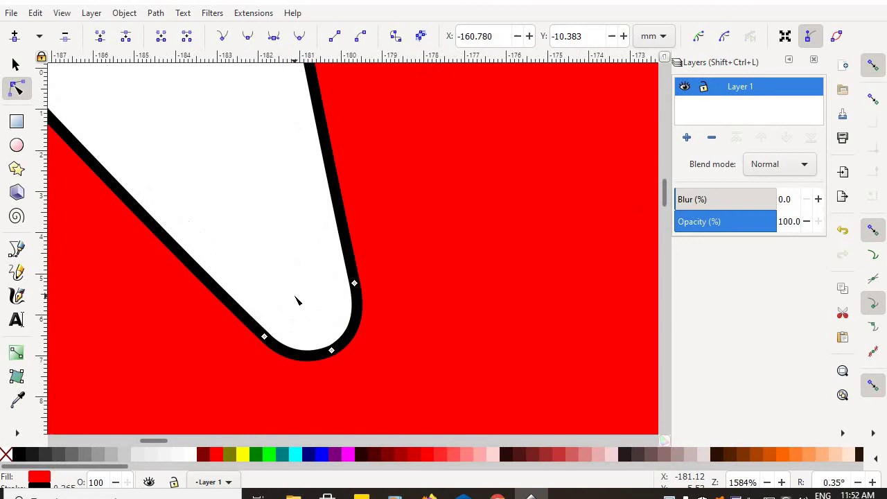
pyautogui.scroll(-6, 296, 300)
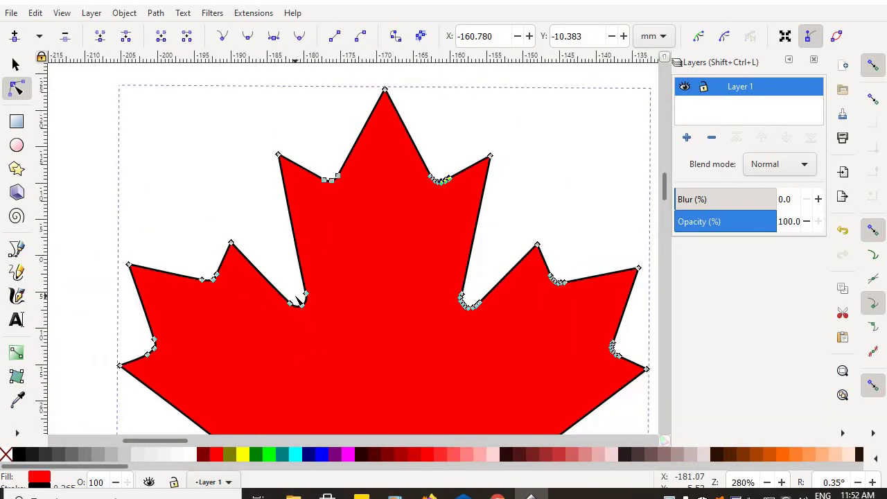
pyautogui.scroll(-2, 481, 184)
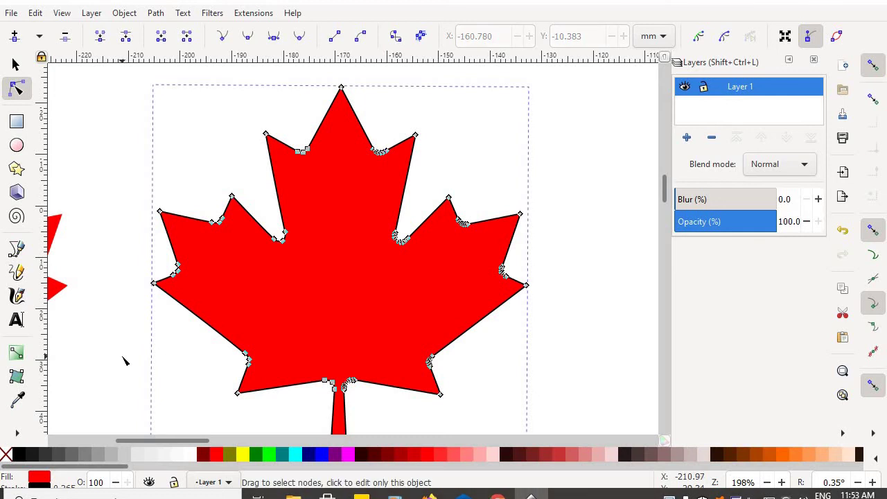
# Return to the Selector, zoom out to 70%, and select the smoothed 76-node leaf beside the original
pyautogui.click(17, 66)
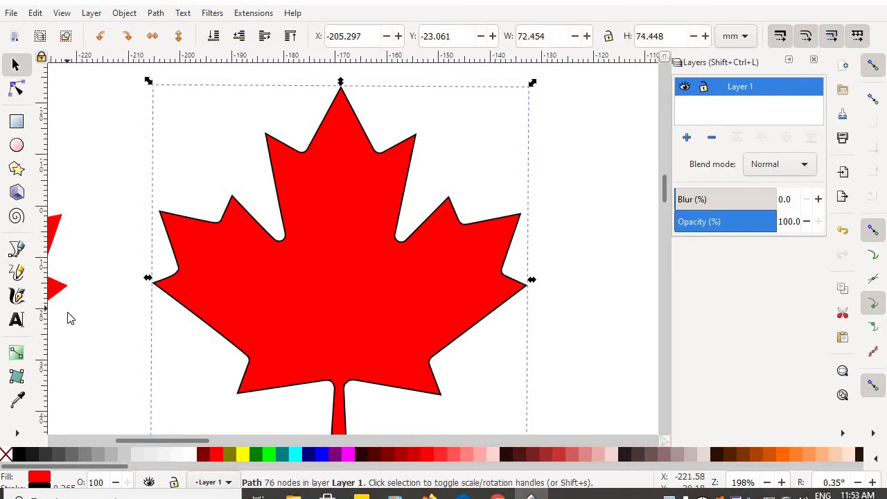
pyautogui.click(95, 398)
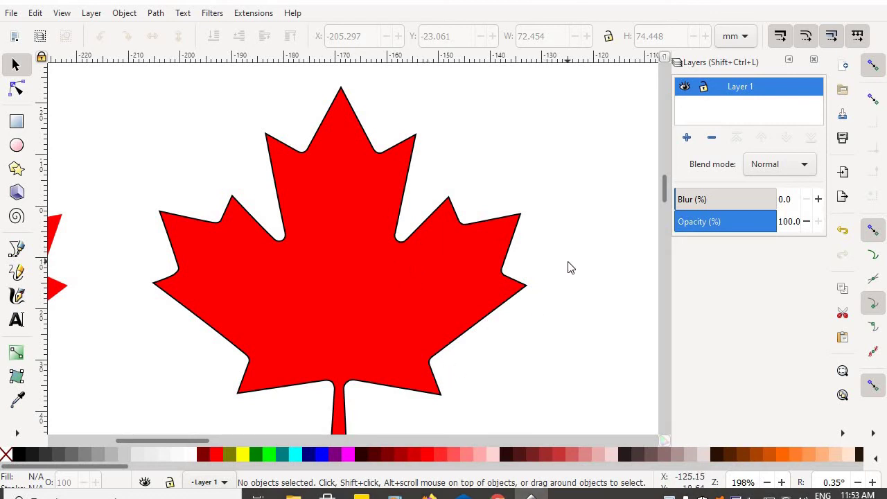
pyautogui.scroll(-2, 569, 267)
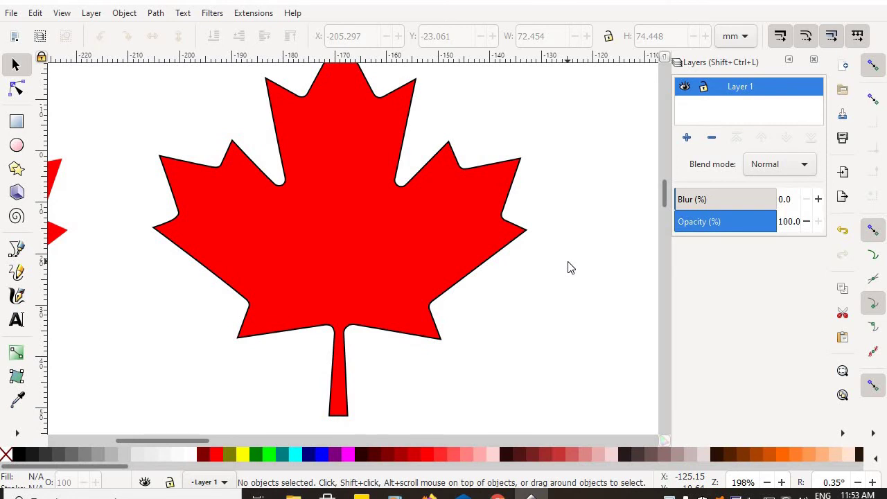
pyautogui.keyDown('ctrl'); pyautogui.scroll(-3, 570, 268); pyautogui.keyUp('ctrl')
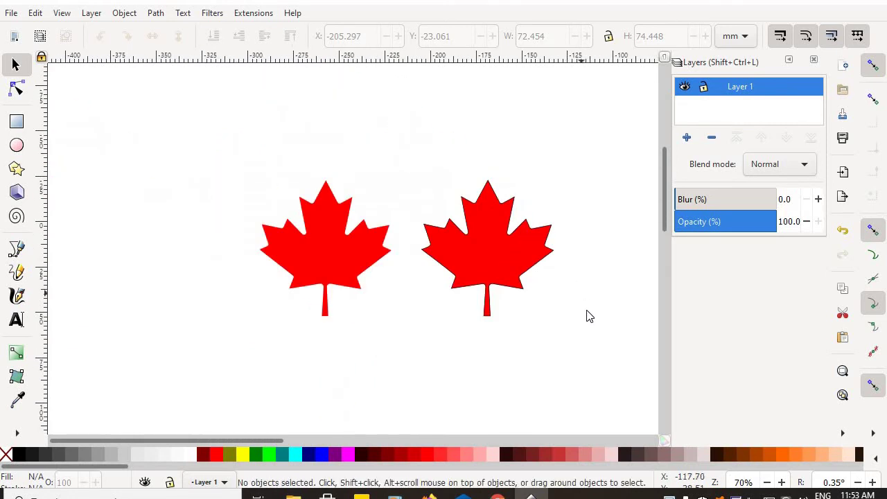
pyautogui.hscroll(5, 525, 303)
pyautogui.click(165, 237)
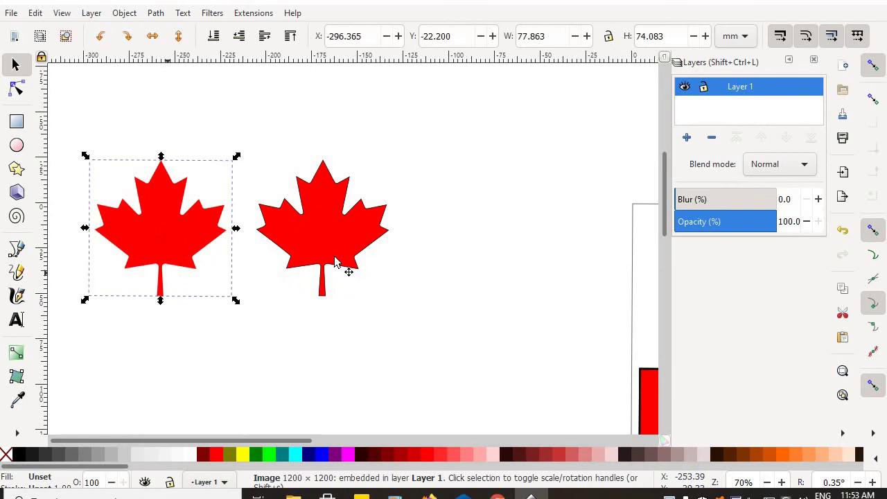
pyautogui.click(326, 231)
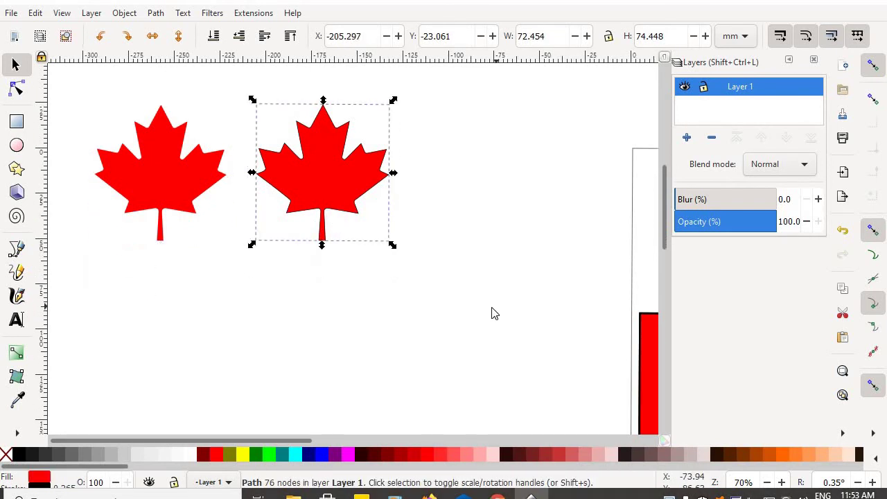
pyautogui.hscroll(5, 430, 317)
pyautogui.scroll(-2, 429, 318)
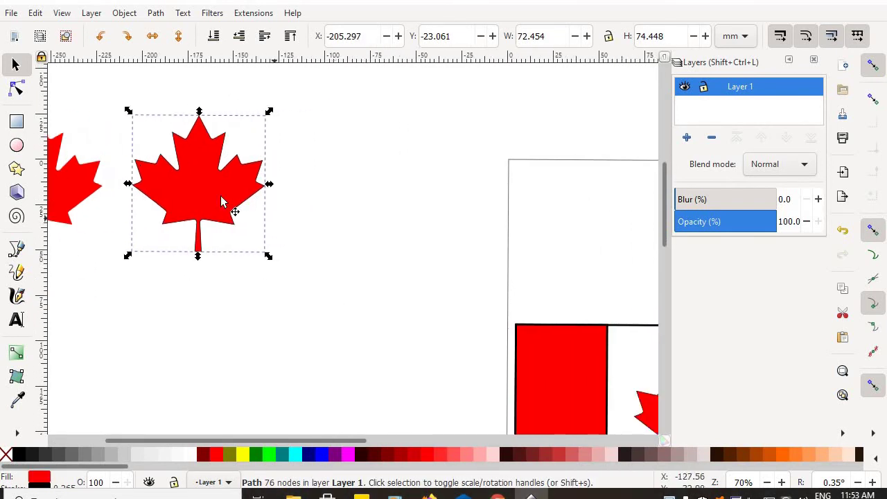
# Move the old leaf off the flag to the top-left and centre the smoothed leaf in the white band
pyautogui.moveTo(228, 203); pyautogui.dragTo(318, 208)
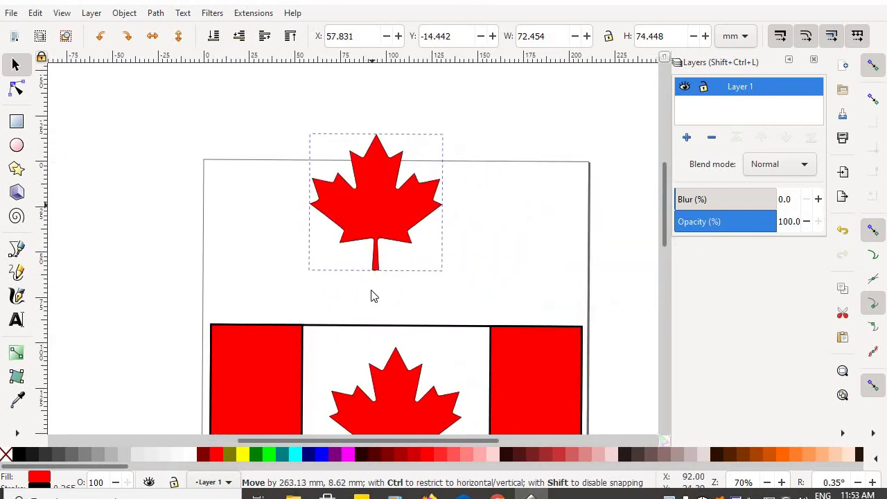
pyautogui.click(406, 420)
pyautogui.moveTo(402, 418); pyautogui.dragTo(129, 176)
pyautogui.moveTo(386, 234); pyautogui.dragTo(407, 421)
pyautogui.moveTo(419, 229); pyautogui.dragTo(413, 136)
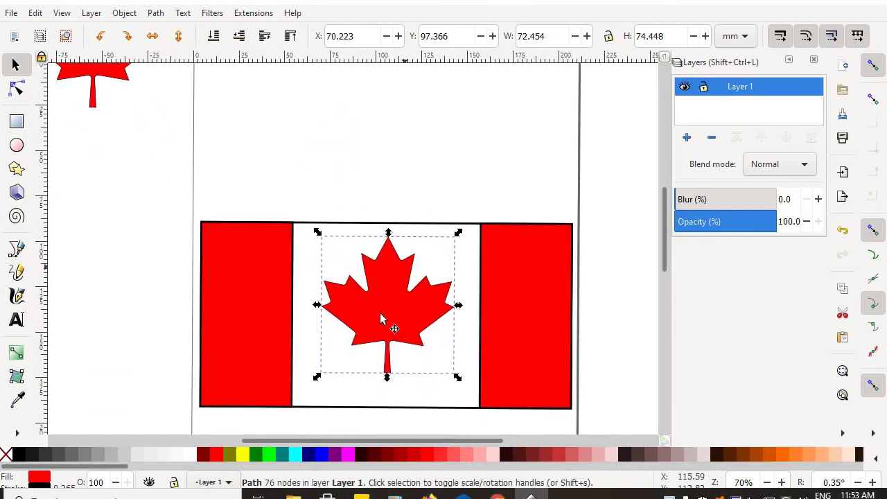
pyautogui.moveTo(379, 321); pyautogui.dragTo(389, 340)
pyautogui.click(358, 173)
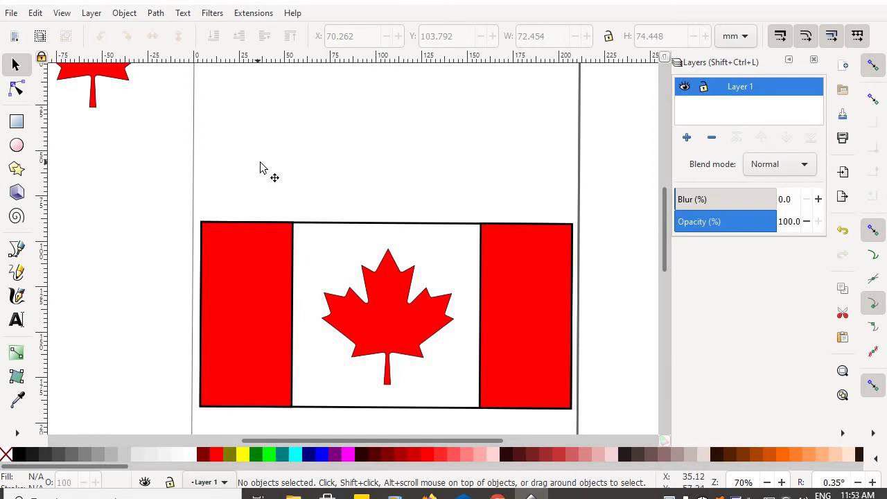
# Move the two spare leaf copies off to the left of the flag
pyautogui.scroll(-2, 266, 153)
pyautogui.scroll(3, 264, 153)
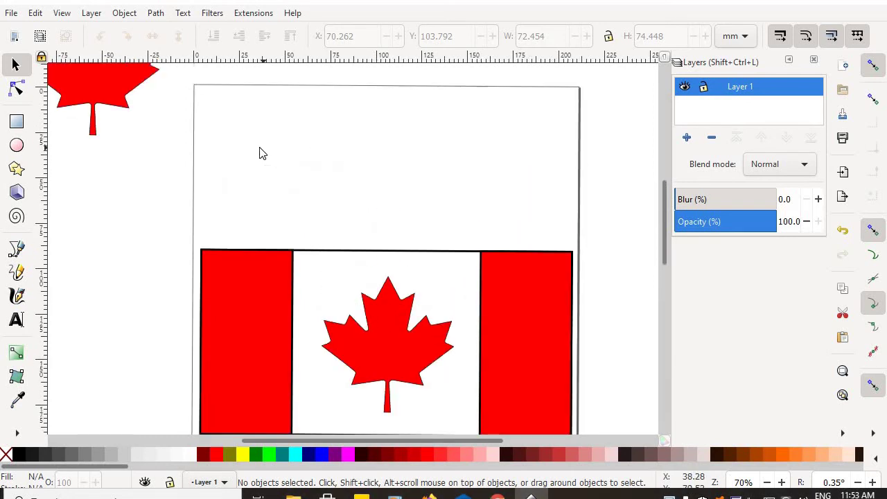
pyautogui.keyDown('ctrl'); pyautogui.scroll(-4, 260, 151); pyautogui.keyUp('ctrl')
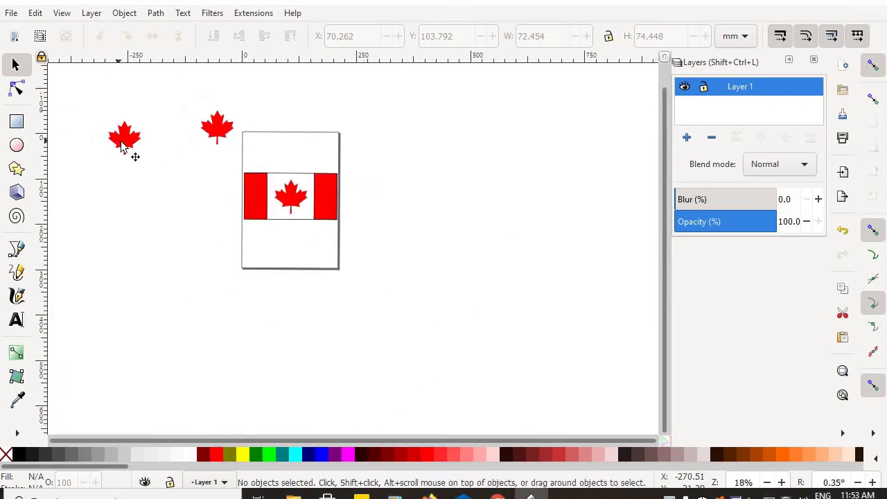
pyautogui.moveTo(122, 147); pyautogui.dragTo(216, 256)
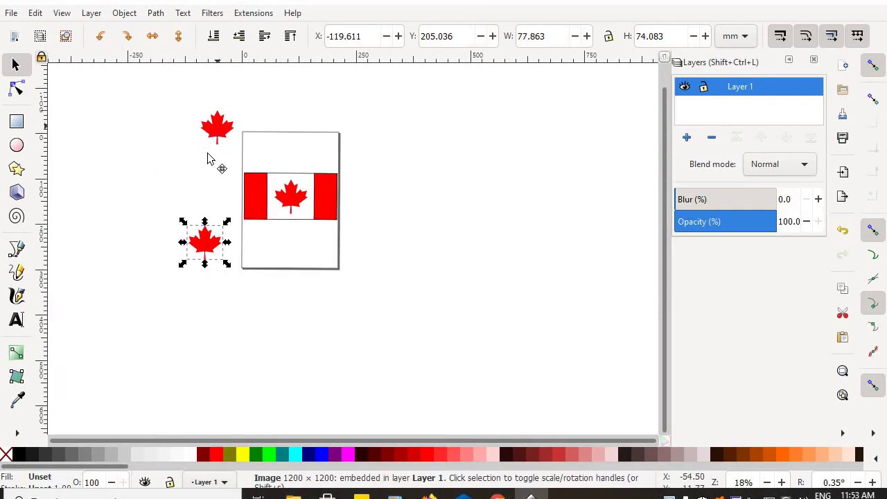
pyautogui.moveTo(218, 135); pyautogui.dragTo(205, 167)
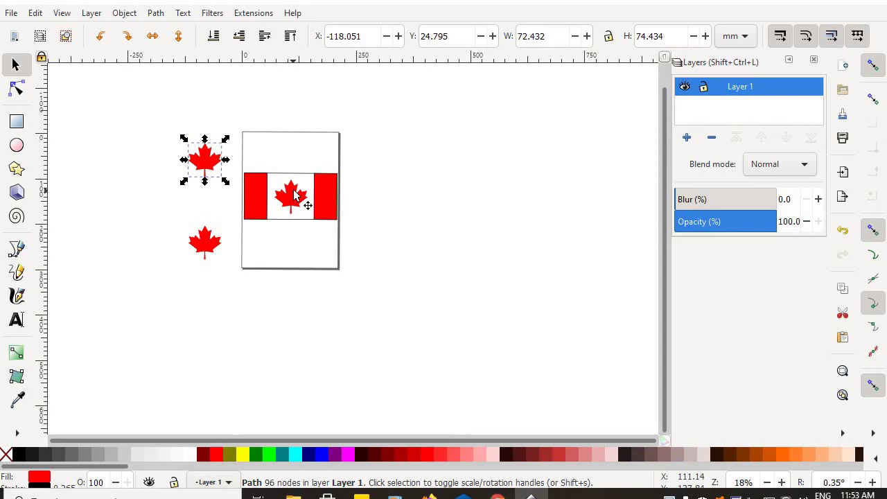
# Check the centred leaf's nodes, then scroll until the whole flag is visible
pyautogui.keyDown('ctrl'); pyautogui.scroll(4, 294, 197); pyautogui.keyUp('ctrl')
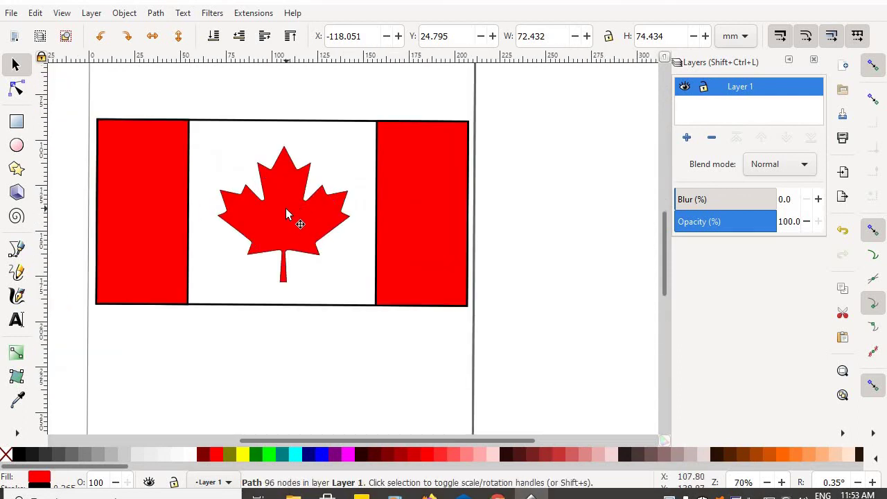
pyautogui.keyDown('ctrl'); pyautogui.scroll(3, 285, 208); pyautogui.keyUp('ctrl')
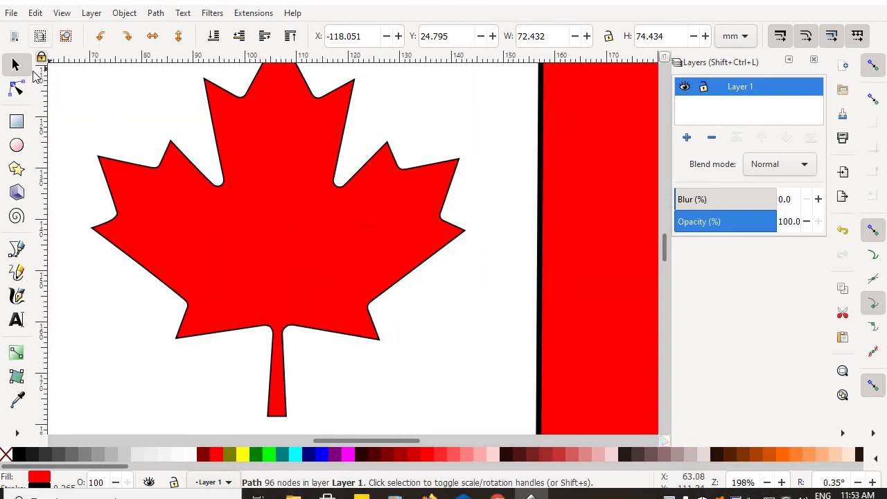
pyautogui.click(18, 89)
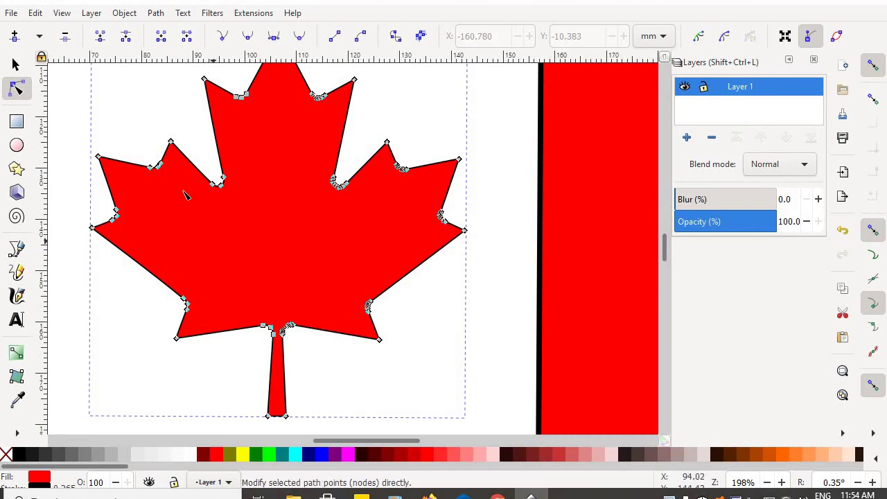
pyautogui.click(17, 66)
pyautogui.scroll(-2, 99, 104)
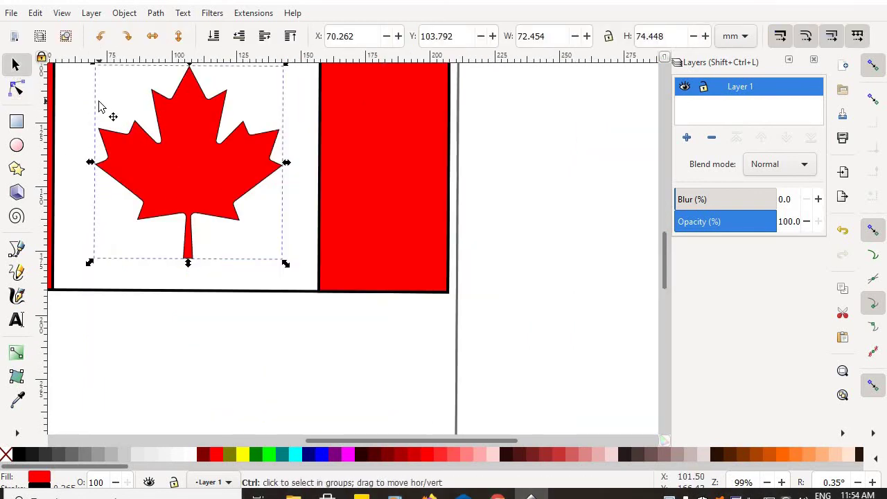
pyautogui.scroll(1, 331, 408)
pyautogui.scroll(-3, 331, 408)
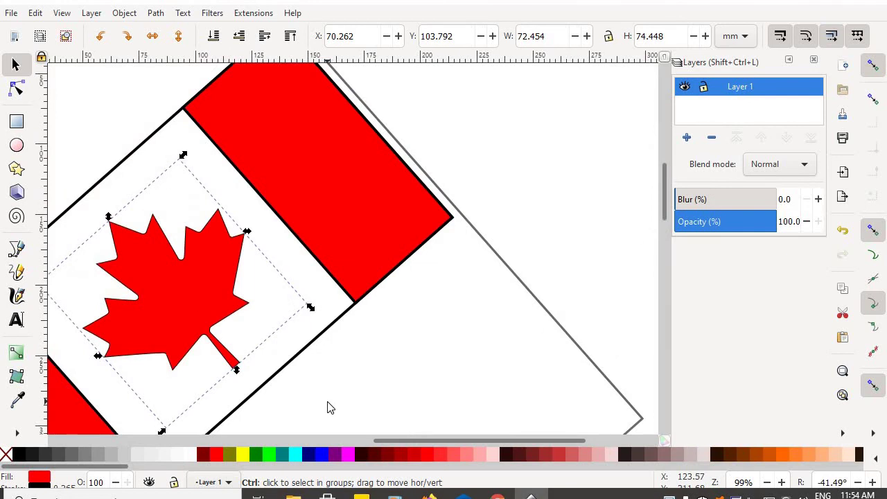
pyautogui.scroll(3, 333, 407)
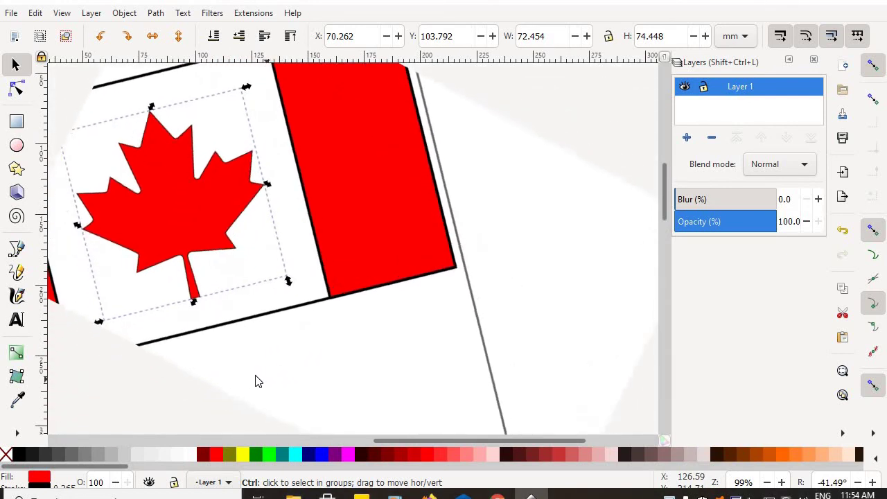
pyautogui.scroll(2, 234, 375)
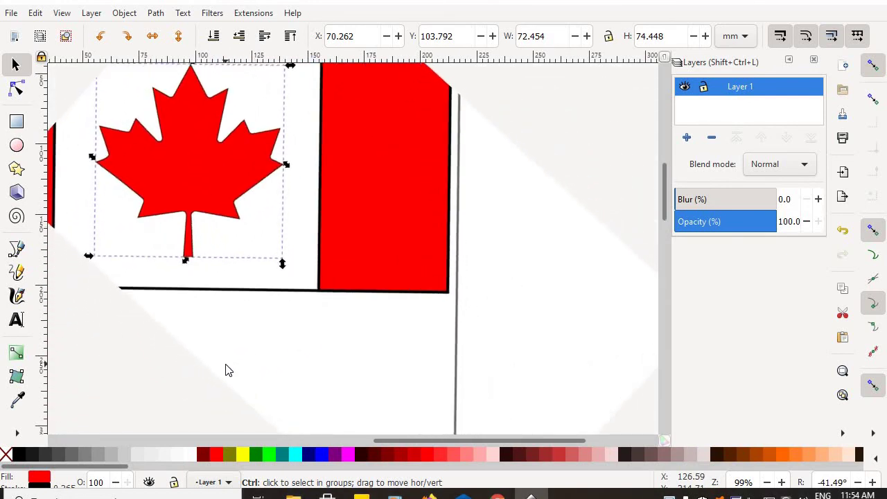
pyautogui.scroll(2, 232, 371)
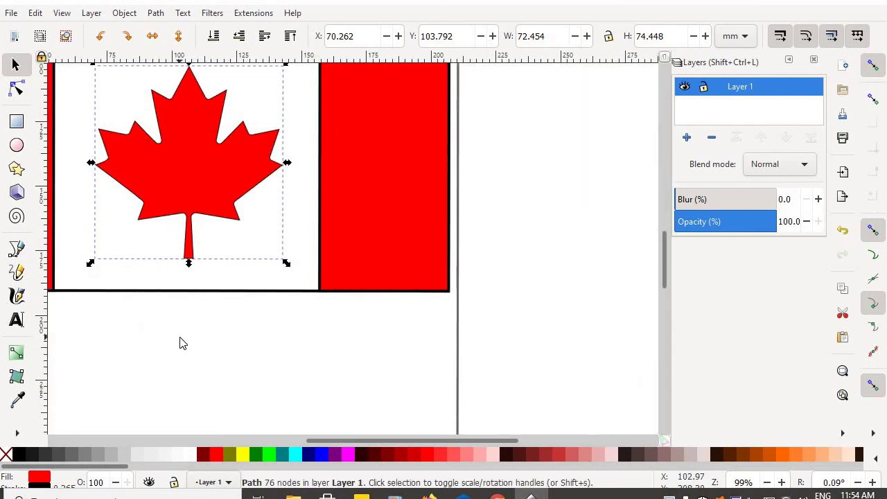
pyautogui.hscroll(-4, 268, 380)
pyautogui.scroll(2, 267, 380)
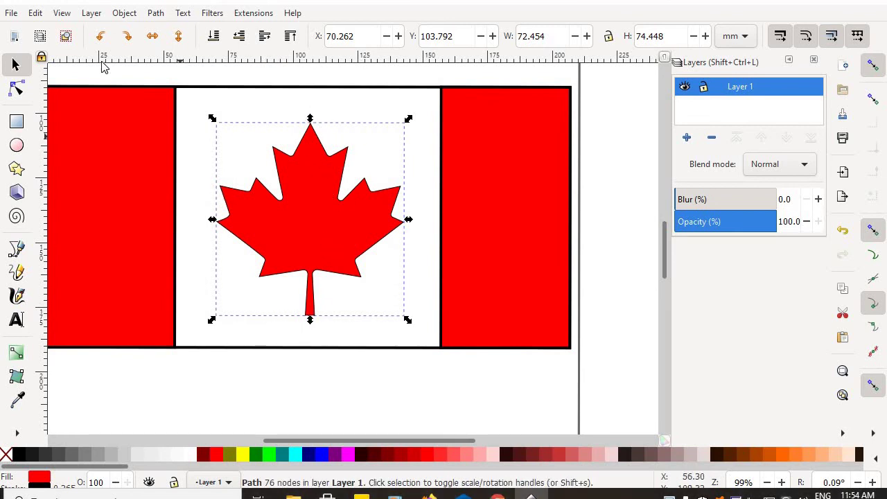
# Save the flag as an SVG on the Desktop named 'Canadian Flag with Smoothed Curves'
pyautogui.click(11, 14)
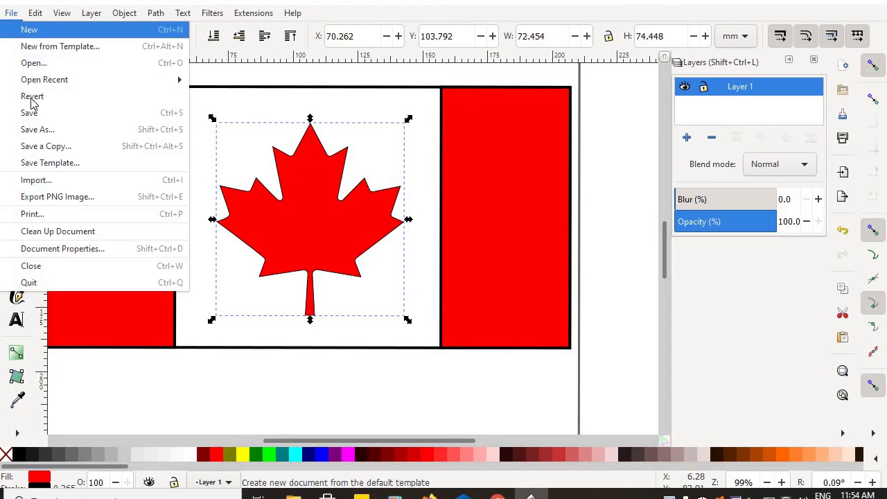
pyautogui.click(43, 131)
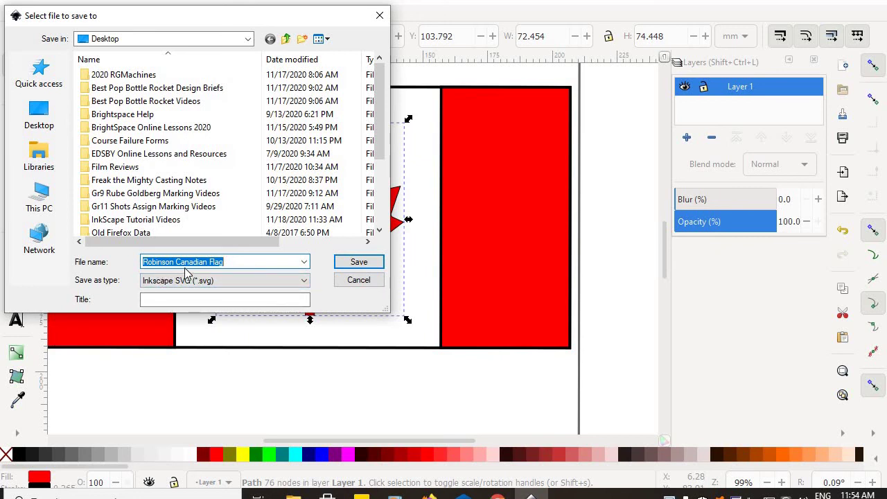
pyautogui.click(242, 261)
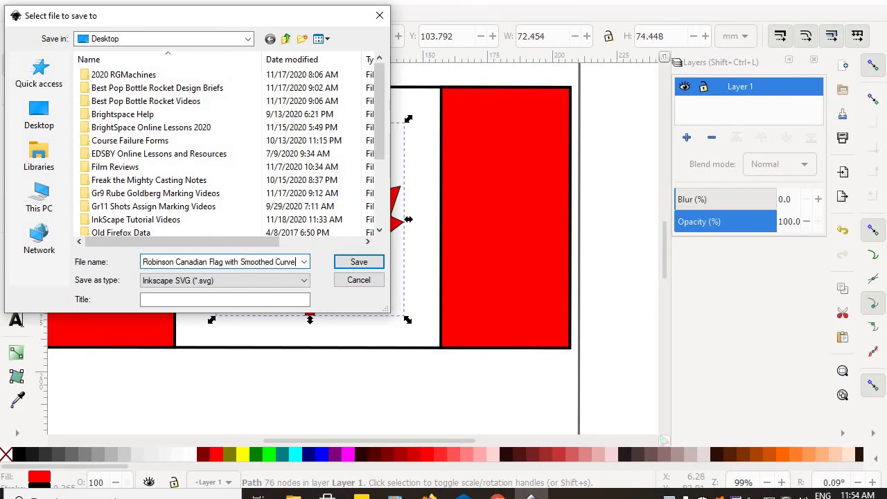
pyautogui.write('s')
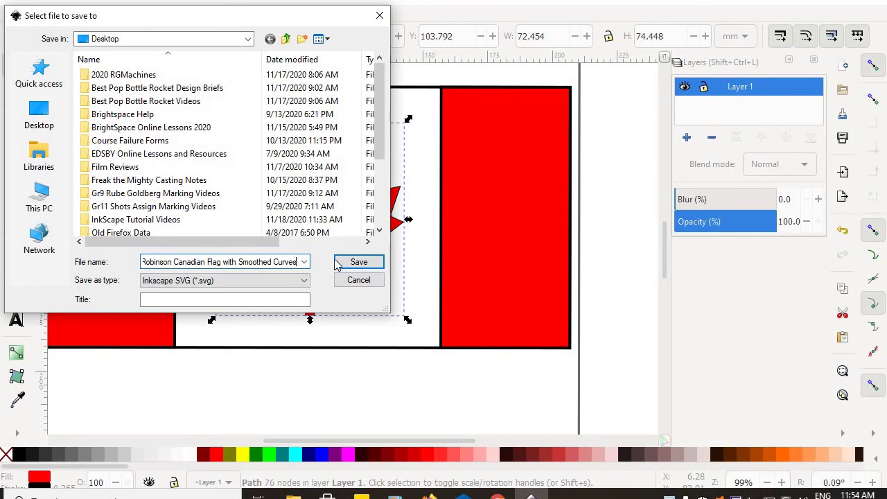
pyautogui.click(39, 119)
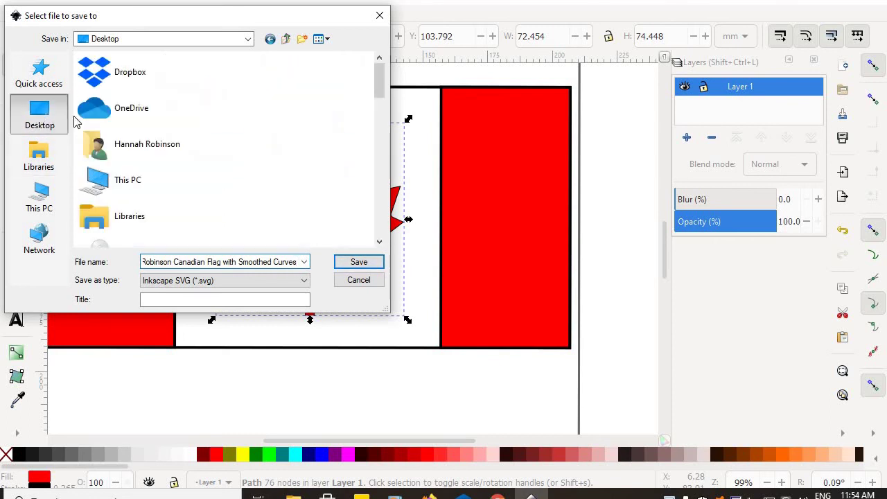
pyautogui.click(359, 266)
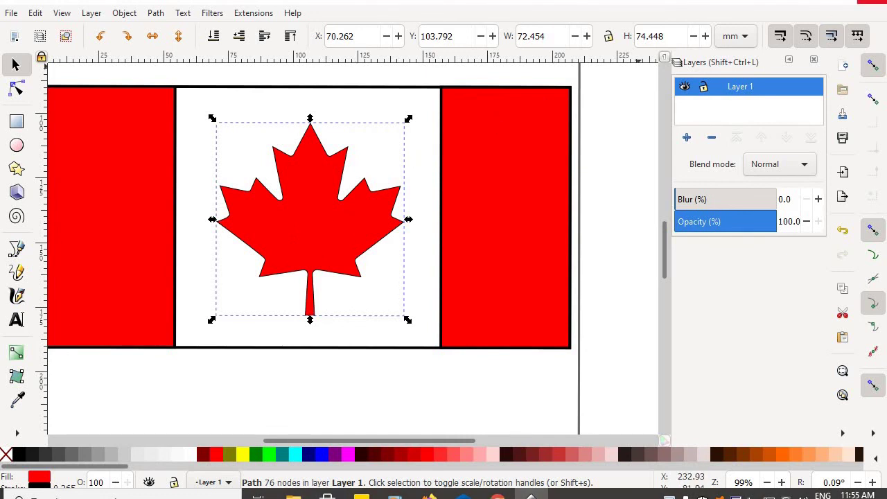
# Close Inkscape, minimise the tutorial videos window, and place the flag SVG icon on an open desktop spot
pyautogui.click(871, 3)
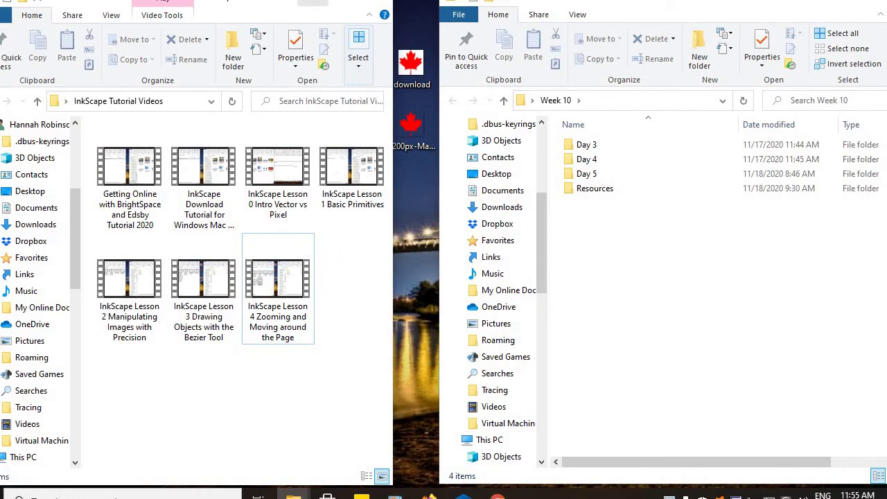
pyautogui.click(313, 3)
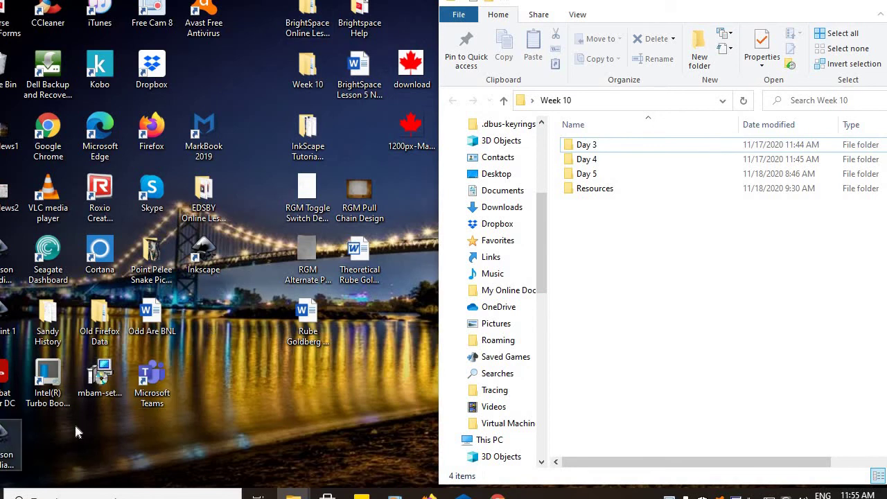
pyautogui.moveTo(8, 436); pyautogui.dragTo(237, 367)
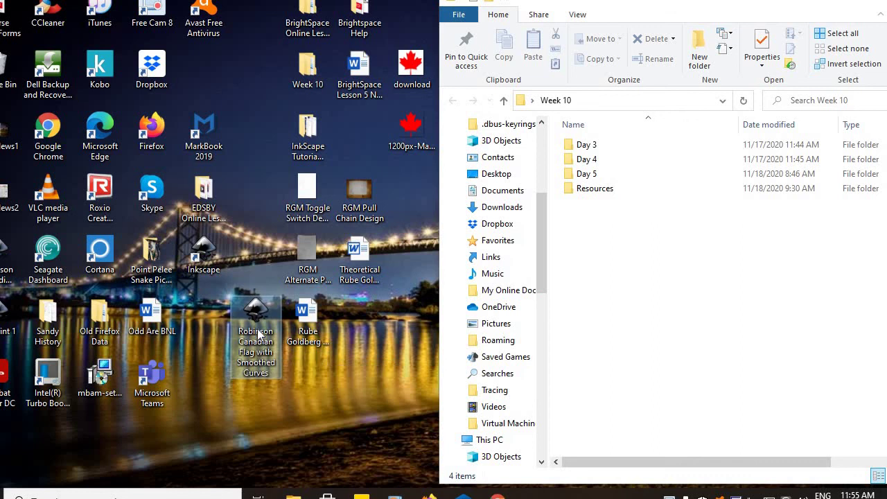
pyautogui.moveTo(258, 334); pyautogui.dragTo(308, 454)
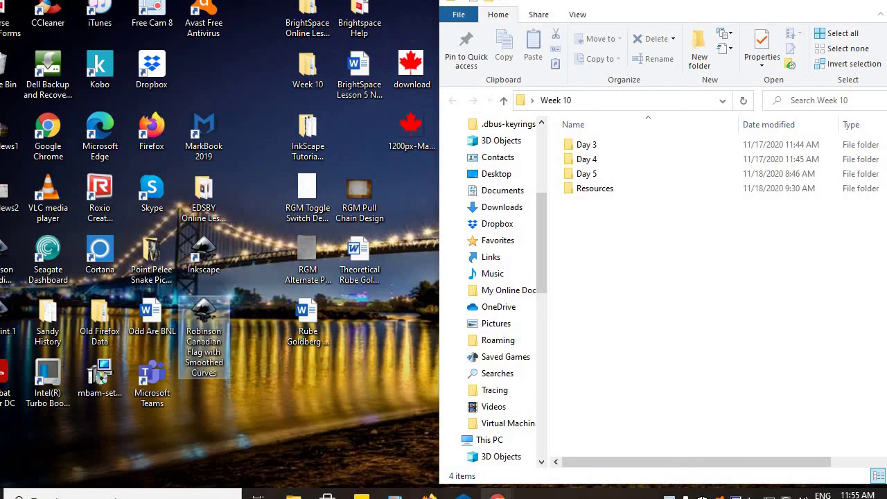
pyautogui.click(498, 494)
# Go to publicboard.ca in Chrome and follow the STAFF menu's Edsby link
pyautogui.click(547, 443)
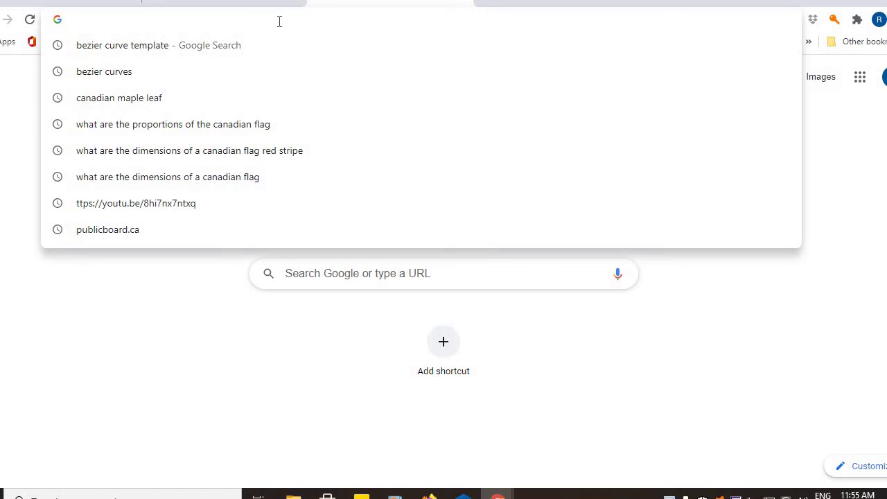
pyautogui.write('Pu')
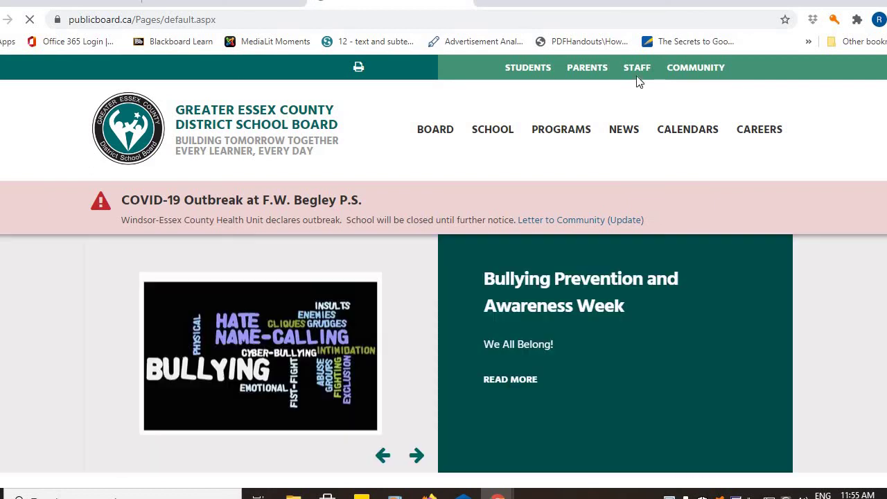
pyautogui.click(642, 76)
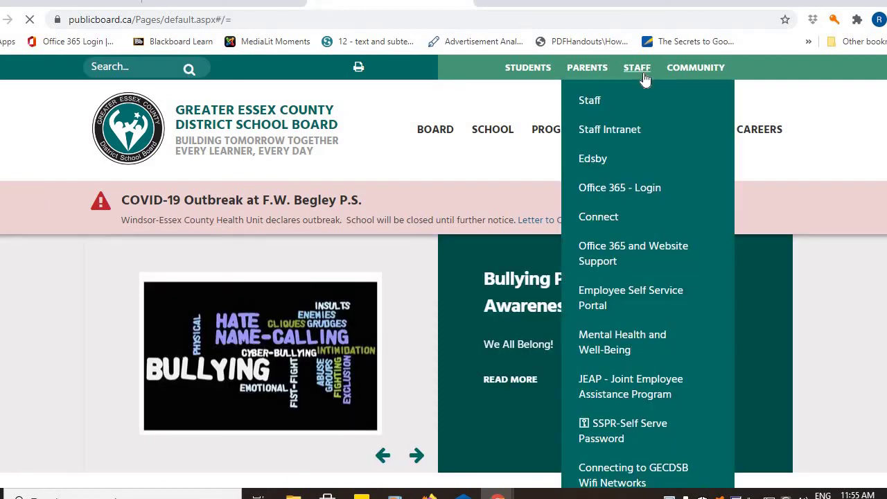
pyautogui.click(592, 160)
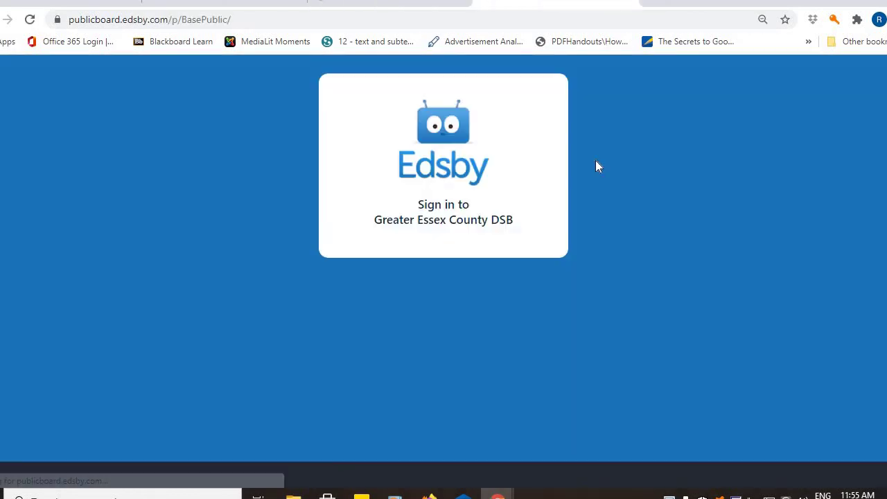
# Log in to Edsby, visit the Exploring Technologies class and profile, then open the Messages inbox
pyautogui.click(458, 305)
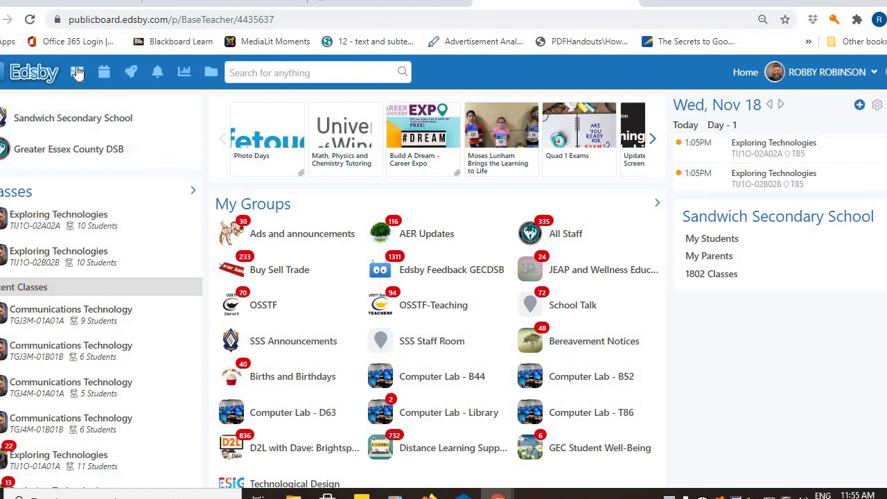
pyautogui.click(48, 224)
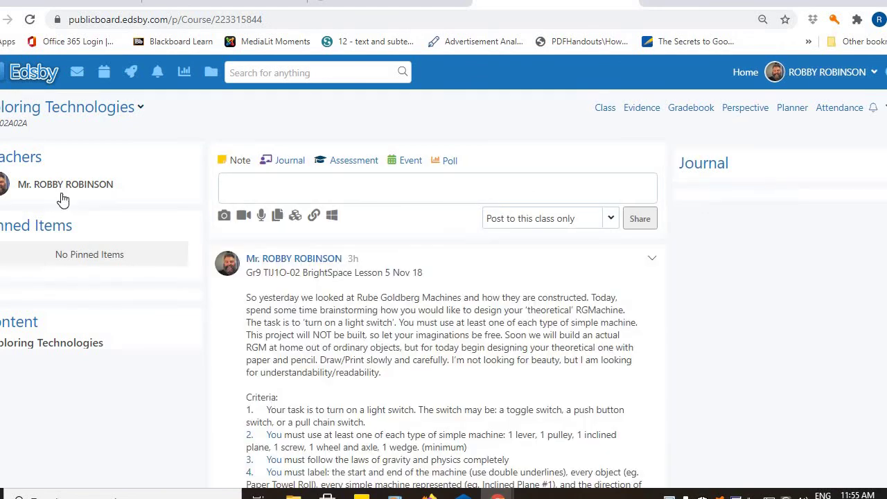
pyautogui.click(61, 187)
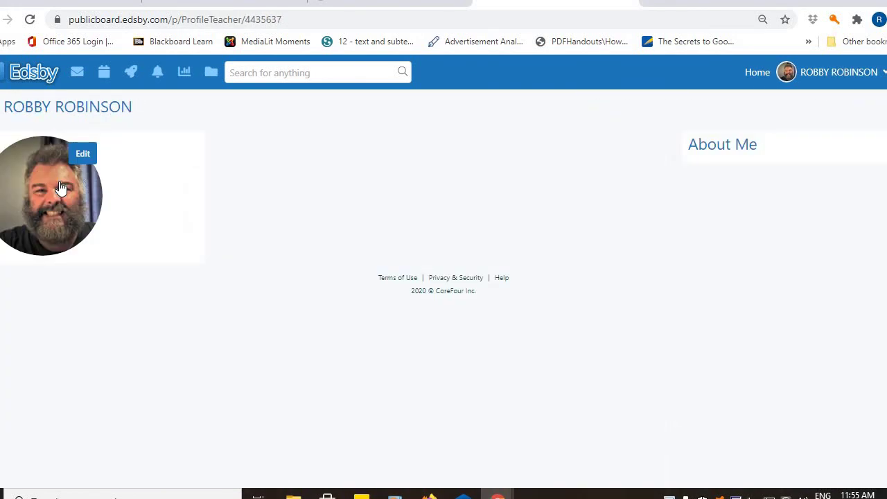
pyautogui.click(77, 76)
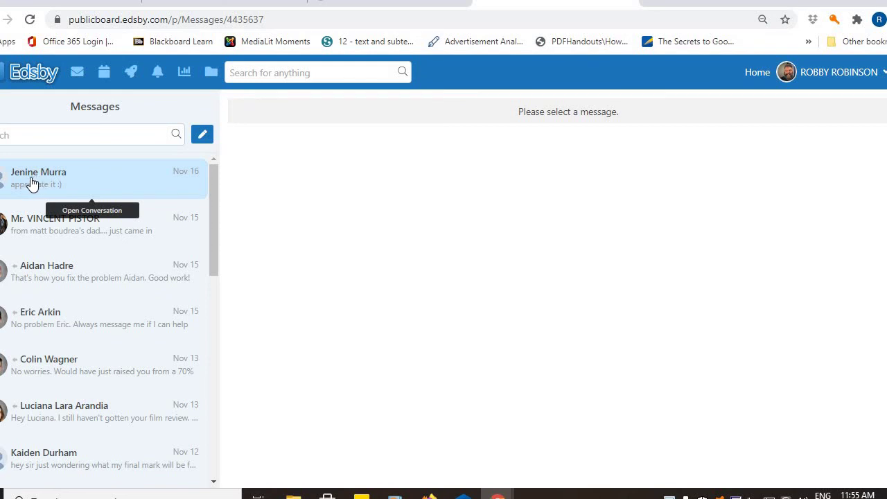
# Open the staff member's conversation and start the reply 'Hey Sir, here is my Smoothed Canadian Flag'
pyautogui.click(44, 224)
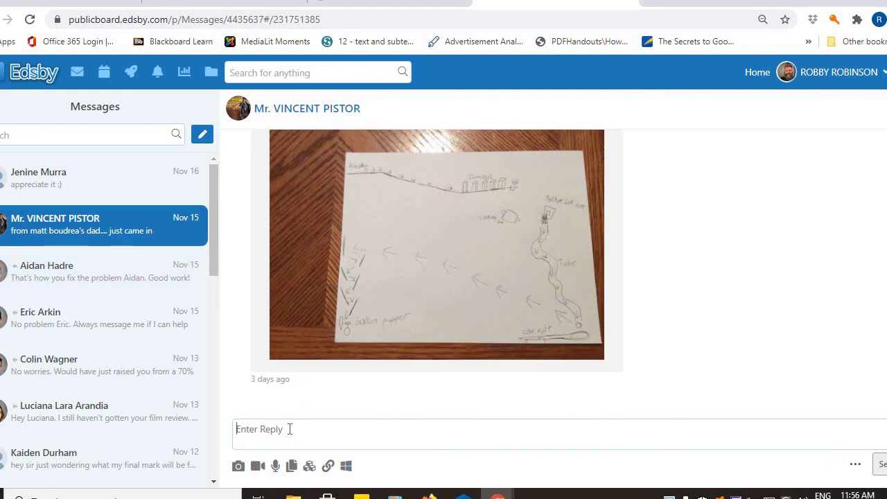
pyautogui.write('Hey Sir,')
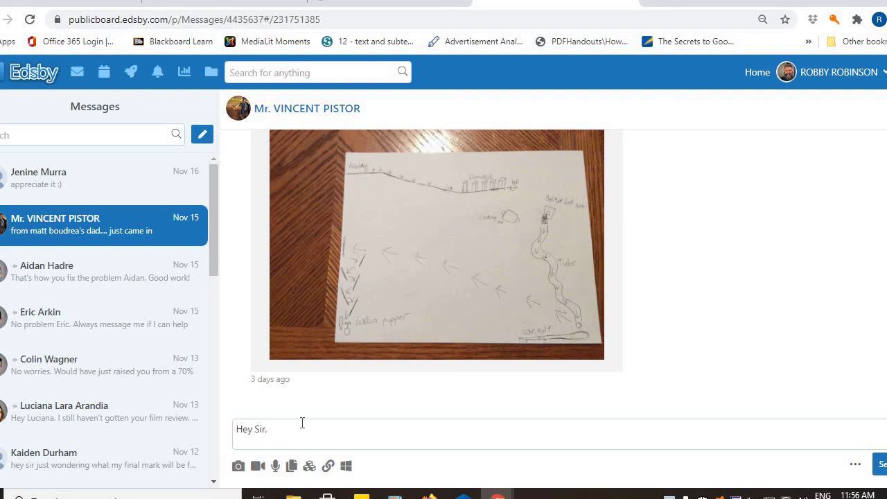
pyautogui.write(' here is m')
pyautogui.write('y Mo')
pyautogui.write('oothed Can')
pyautogui.write('adian Flag')
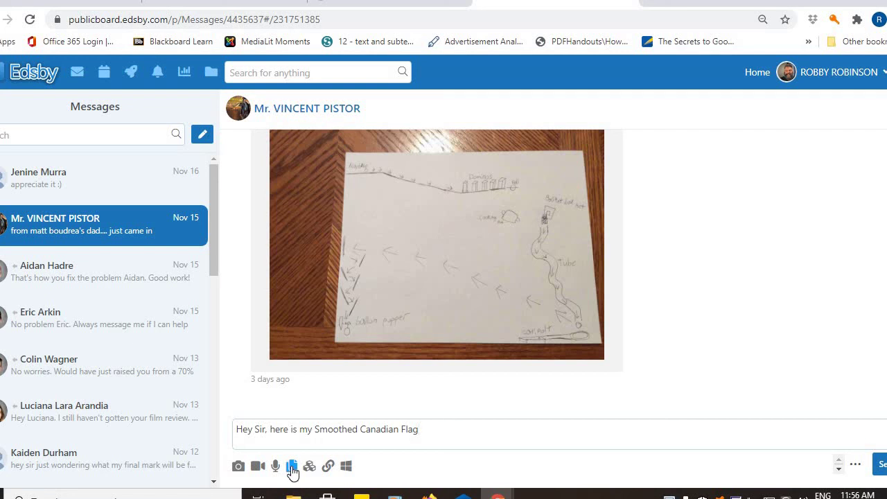
# Attach the Smoothed Curves flag SVG from the Desktop to the reply and send it
pyautogui.click(291, 470)
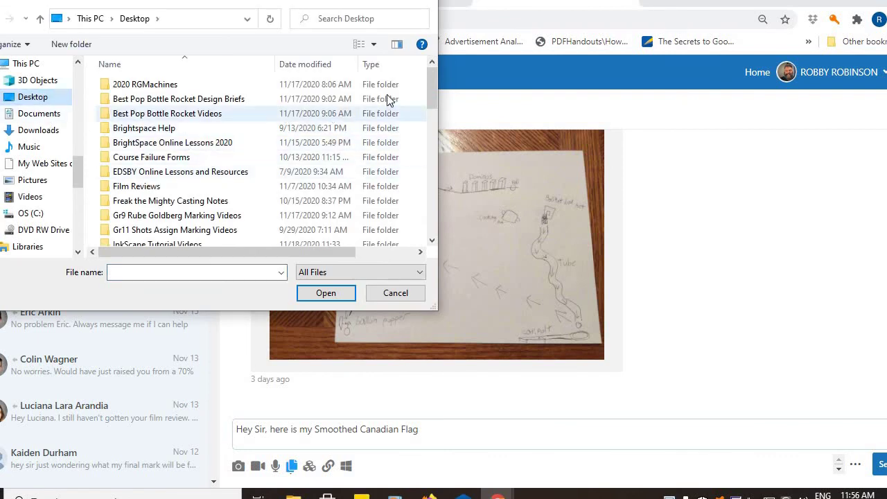
pyautogui.moveTo(432, 80); pyautogui.dragTo(432, 189)
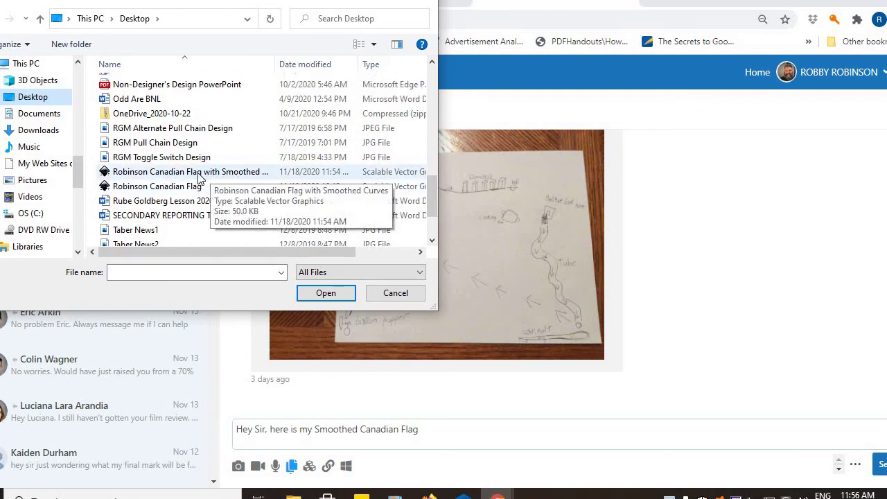
pyautogui.click(167, 177)
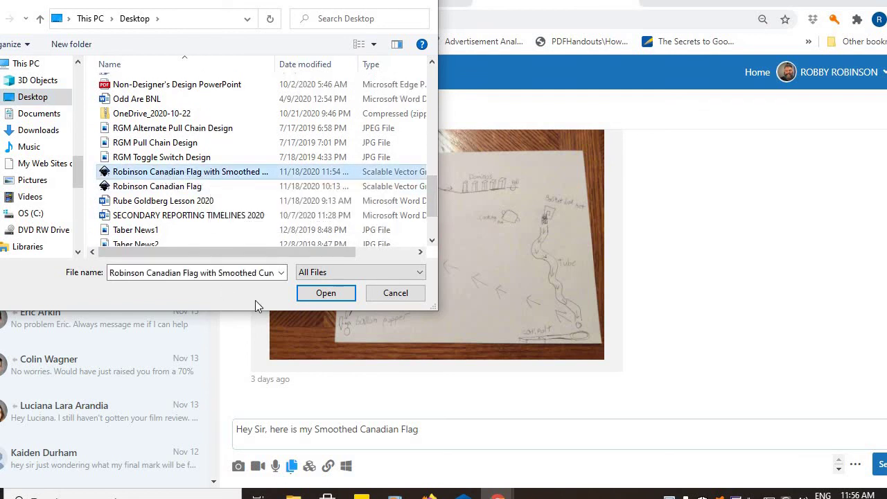
pyautogui.click(326, 294)
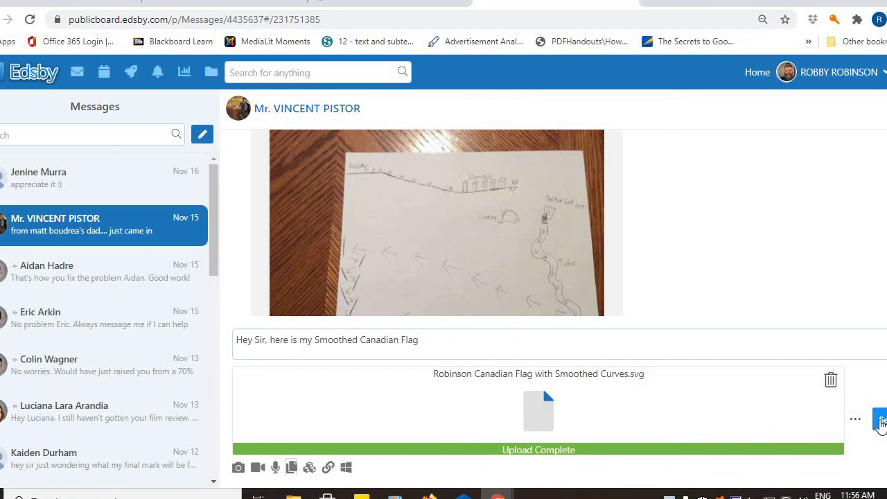
pyautogui.click(880, 423)
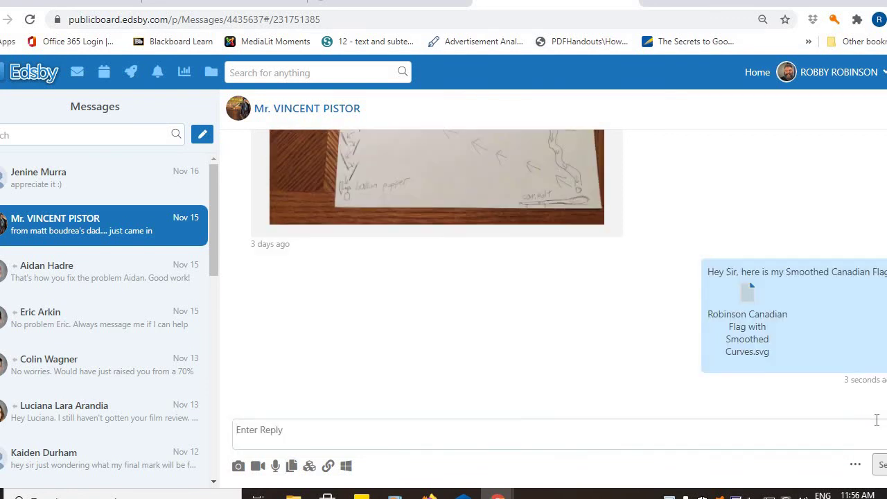